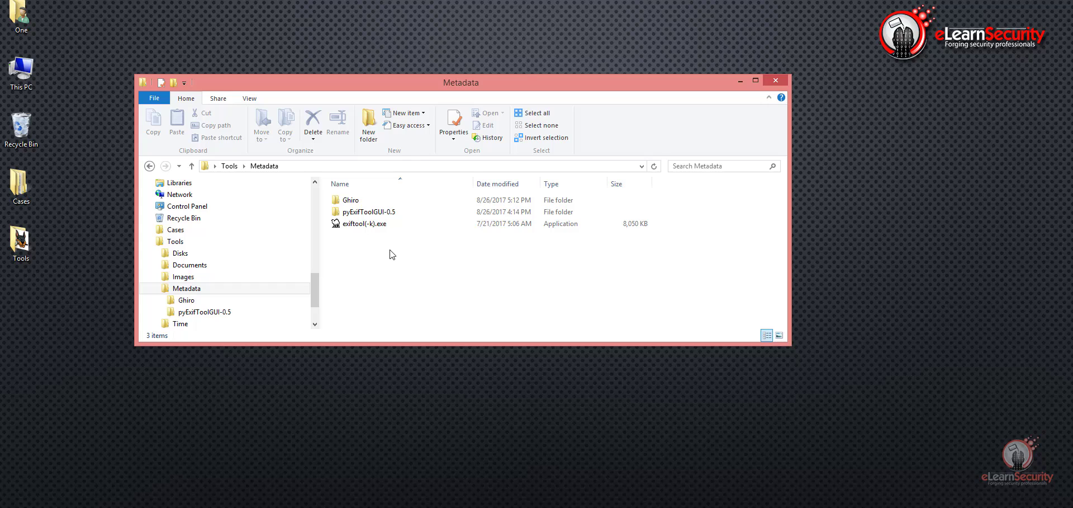
Open Info.txt from the Ghiro folder and restore its Notepad++ window to a smaller floating size.
left_click(348, 202)
double_click(348, 202)
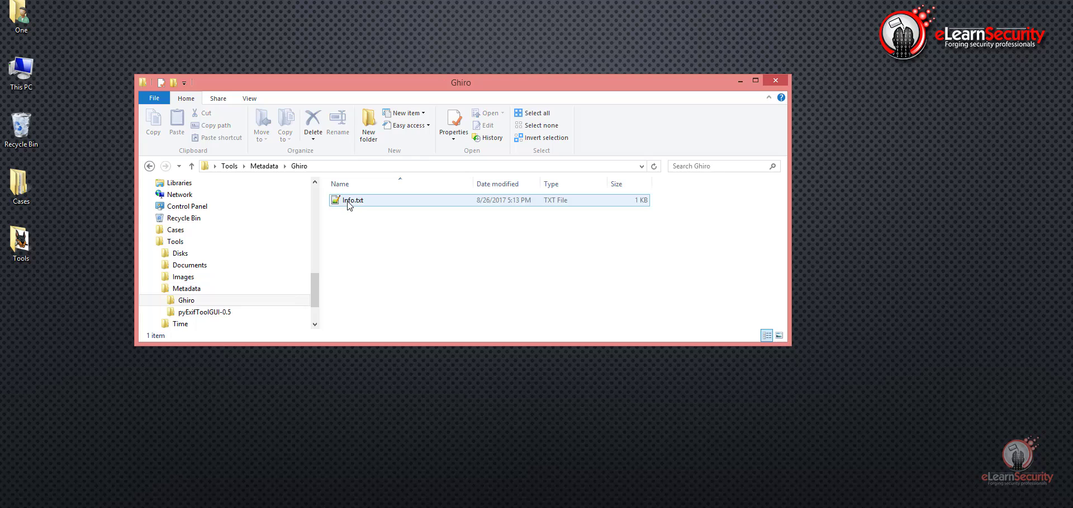
double_click(347, 202)
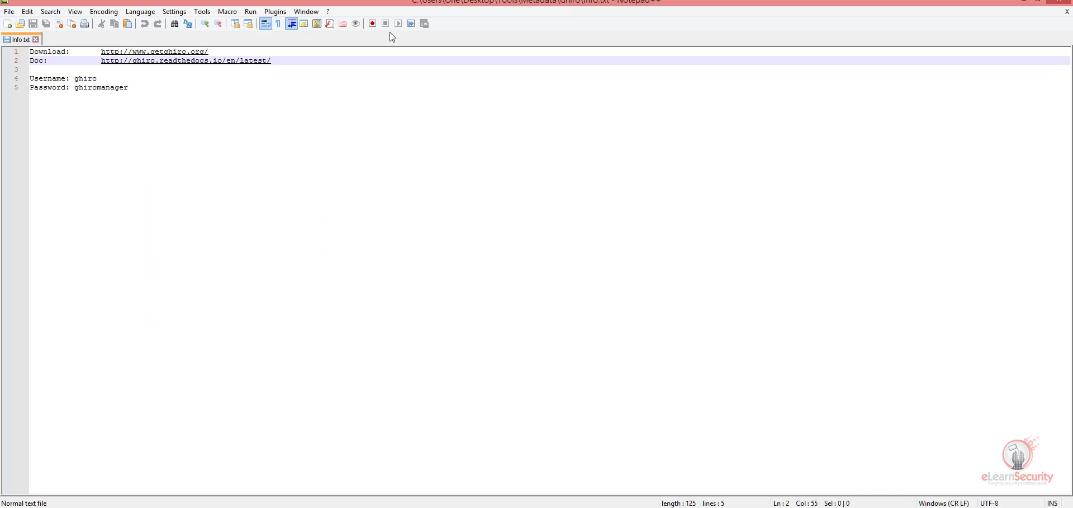
left_click_drag(403, 6, 675, 269)
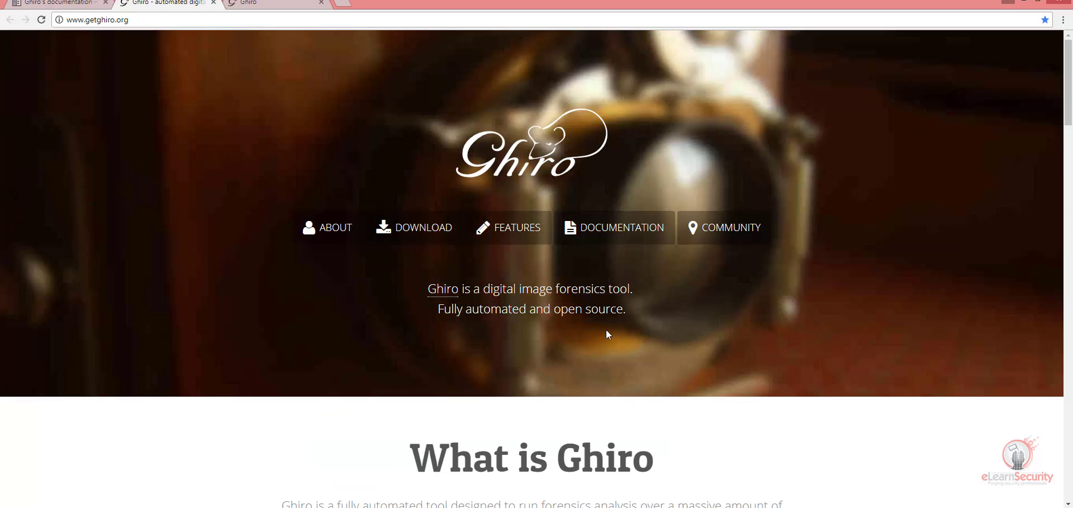
Review the getghiro.org website in Chrome, from the What is Ghiro section through the download options.
scroll(607, 331, "down", 2)
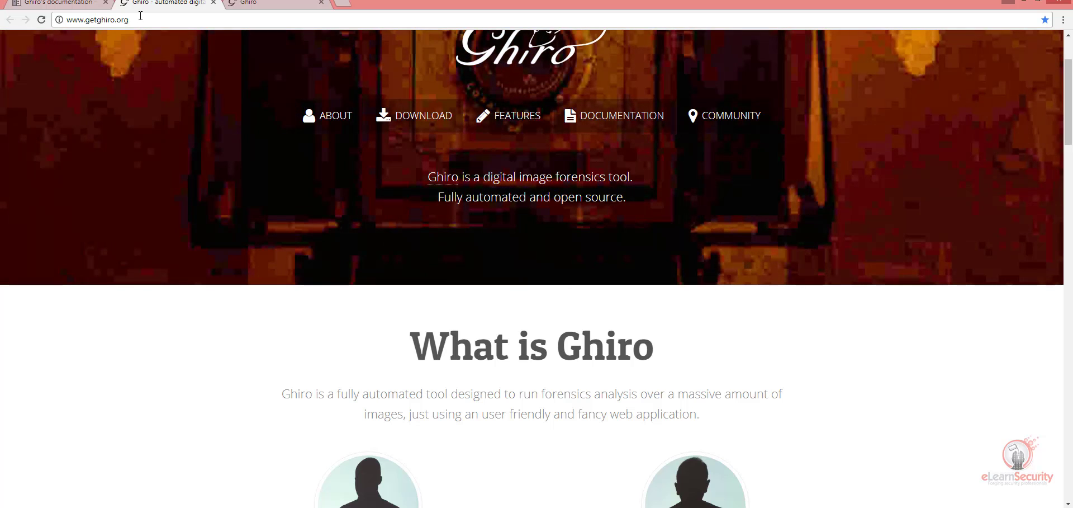
left_click(140, 17)
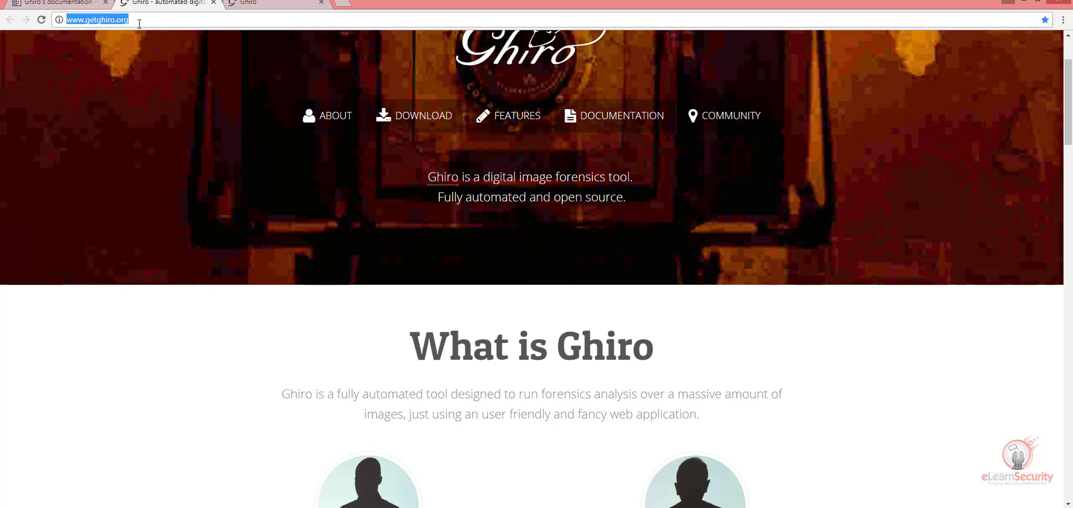
scroll(301, 247, "down", 3)
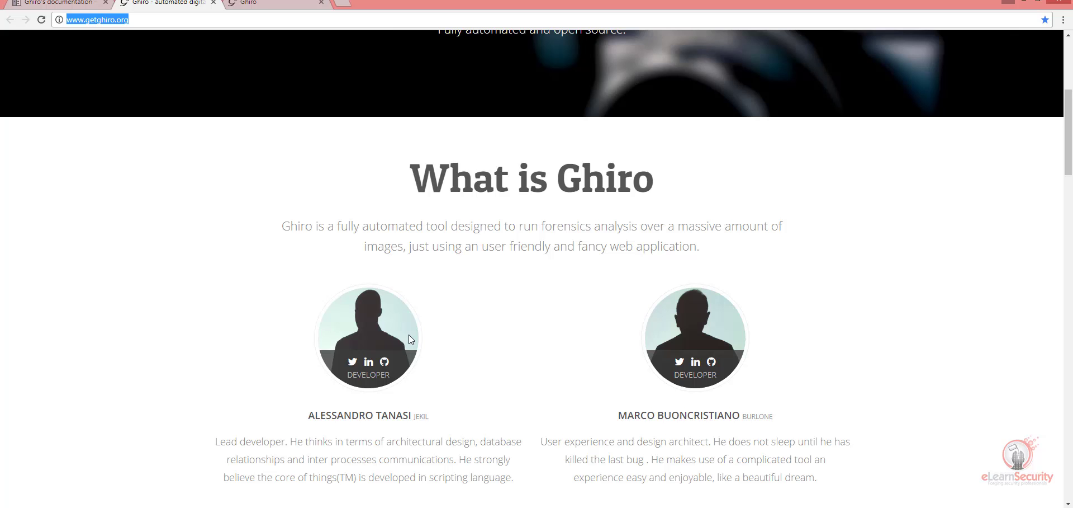
left_click(408, 334)
scroll(408, 335, "down", 10)
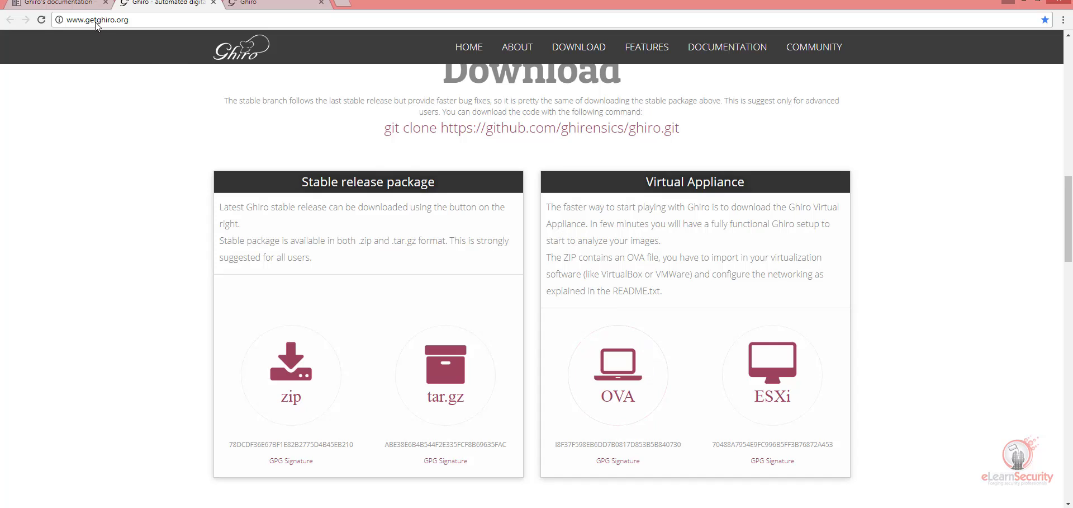
Look through the Ghiro documentation's contents, covering the Introduction, Techniques and Setup topics.
left_click(76, 5)
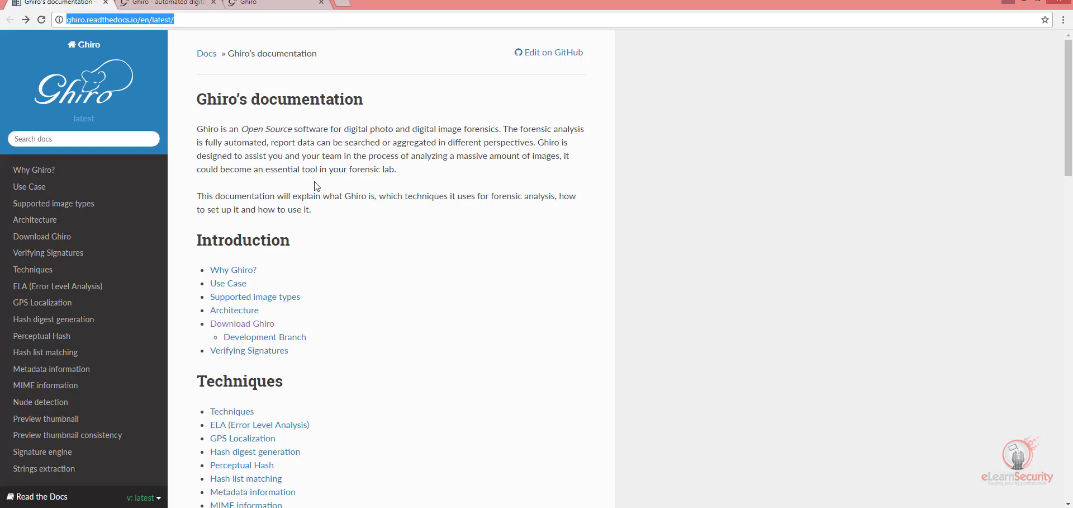
scroll(300, 240, "down", 2)
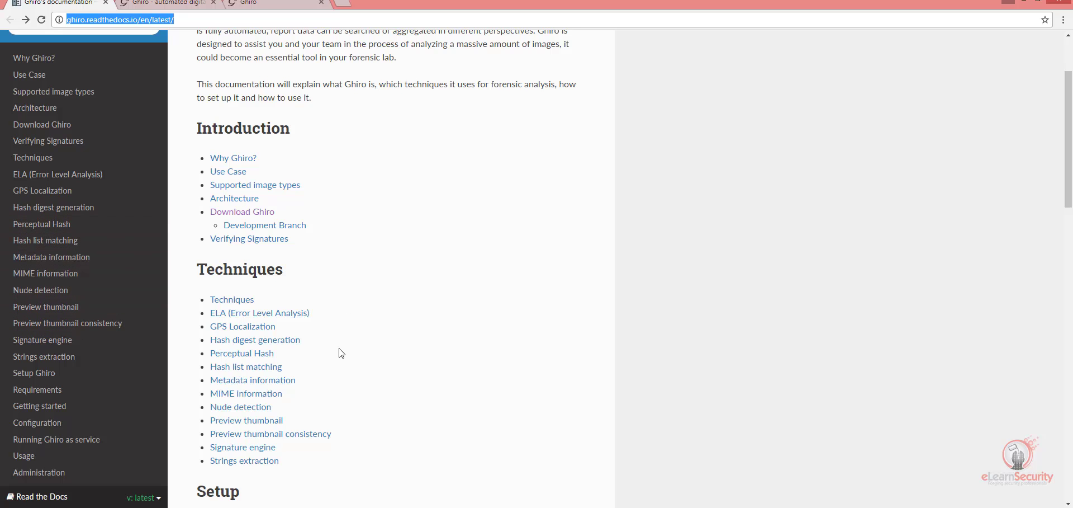
scroll(341, 353, "down", 1)
scroll(339, 352, "down", 1)
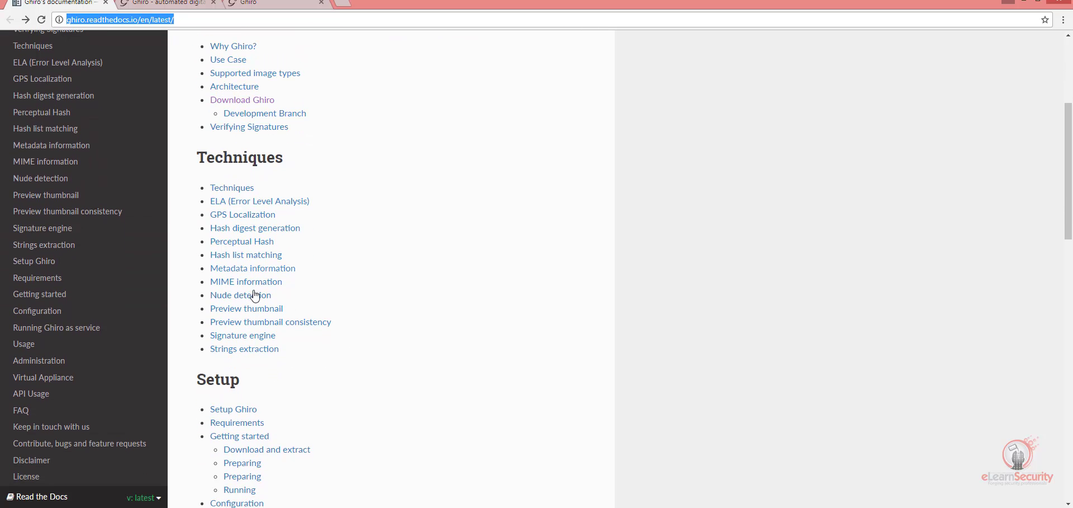
scroll(343, 311, "down", 2)
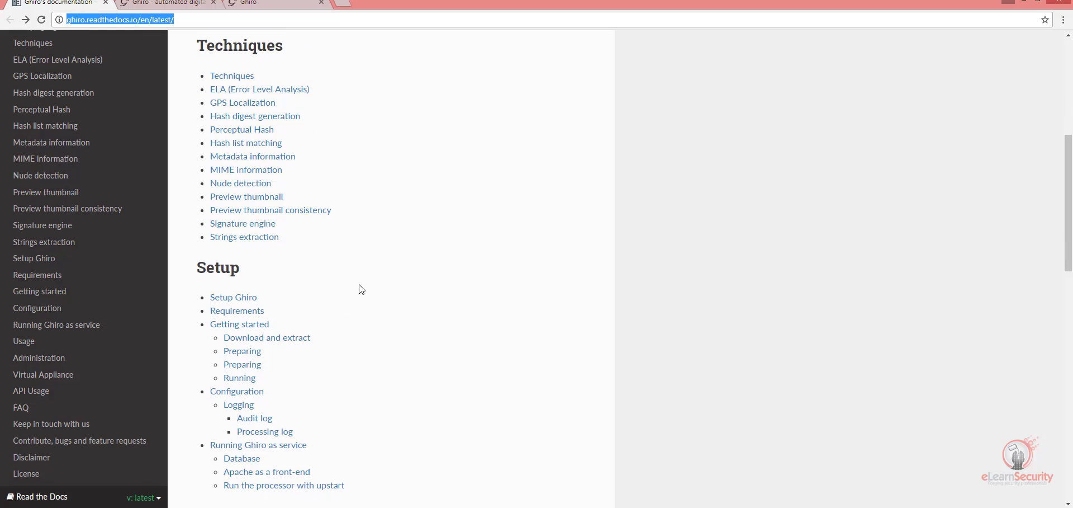
Revisit the download options on getghiro.org and switch to the Ghiro login page at 192.168.56.102.
left_click(191, 6)
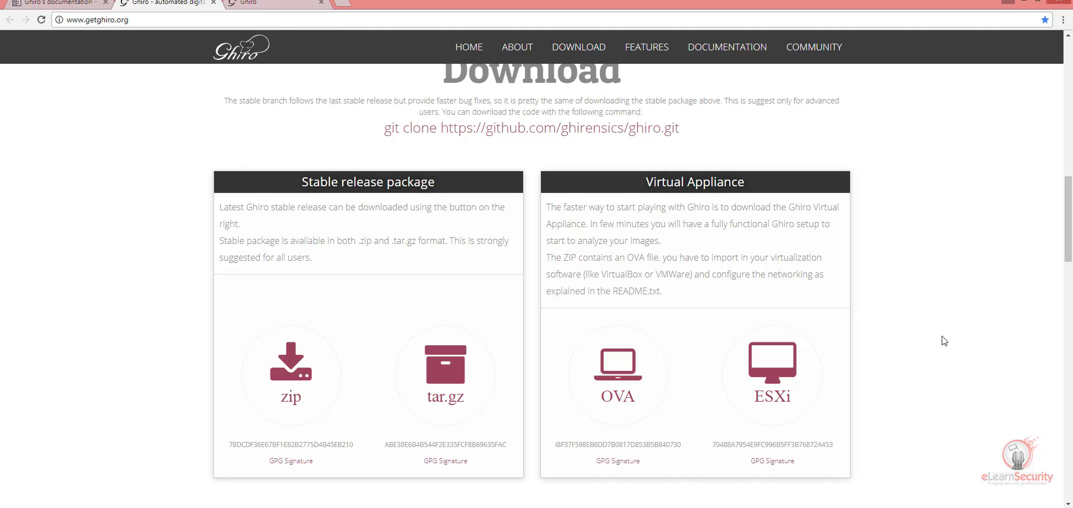
left_click(277, 4)
left_click(272, 21)
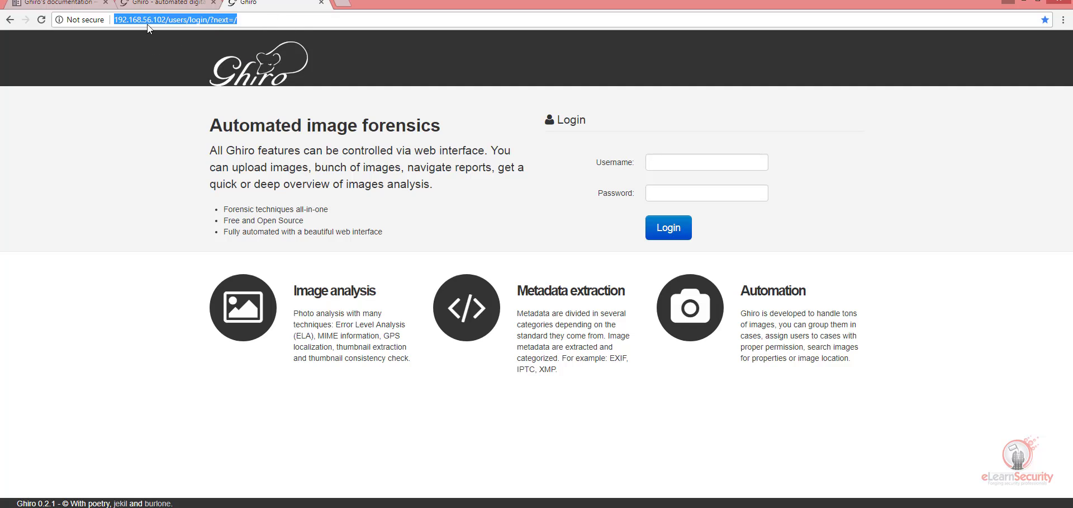
Copy the username from Info.txt into the Username field of the Ghiro login form.
left_click(666, 167)
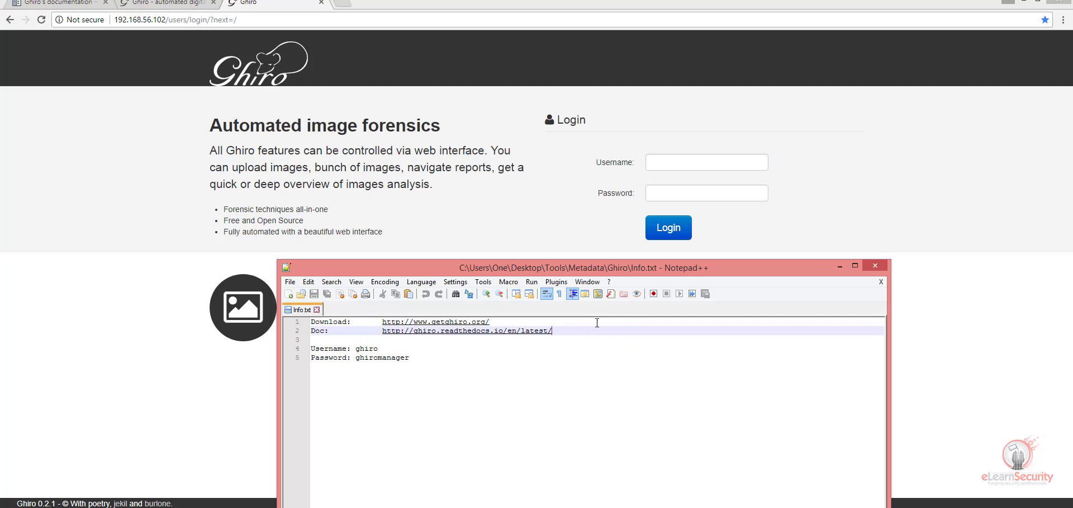
double_click(367, 349)
key("ctrl+c")
left_click(697, 167)
key("ctrl+v")
left_click(662, 177)
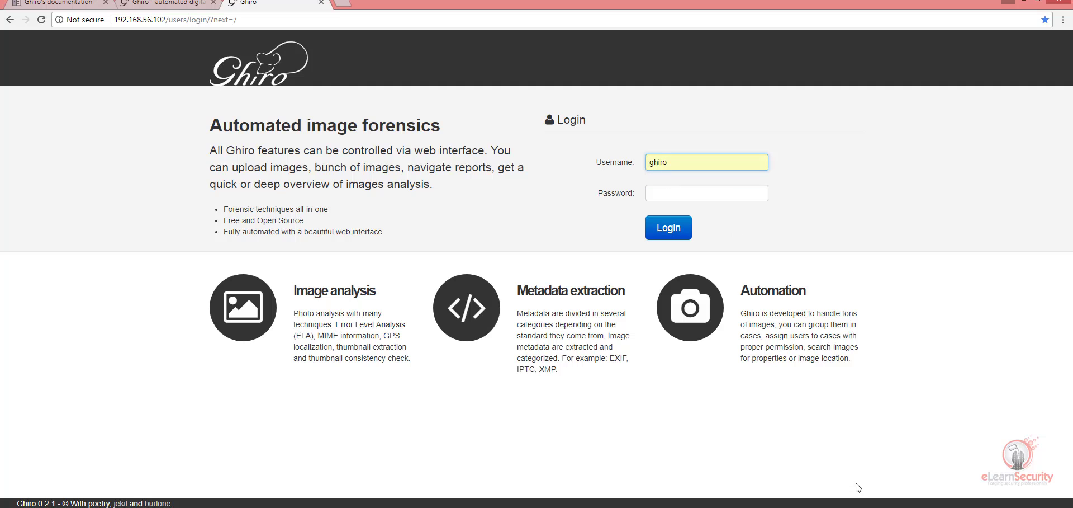
Copy the account password from Info.txt into the login form, log in to Ghiro and save the credentials in the browser.
key("alt+Tab")
double_click(396, 358)
key("ctrl+c")
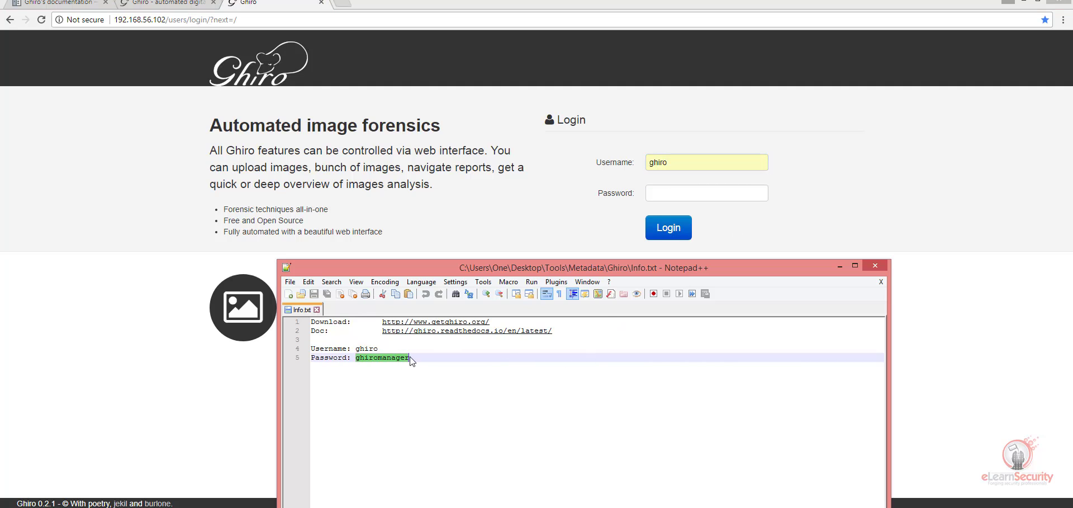
left_click(709, 200)
key("ctrl+v")
left_click(681, 224)
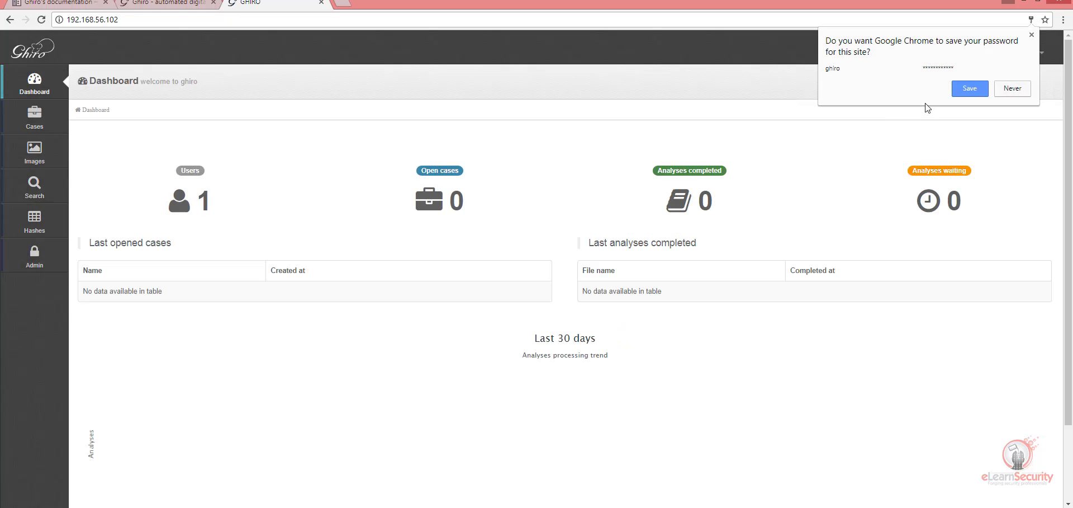
left_click(961, 93)
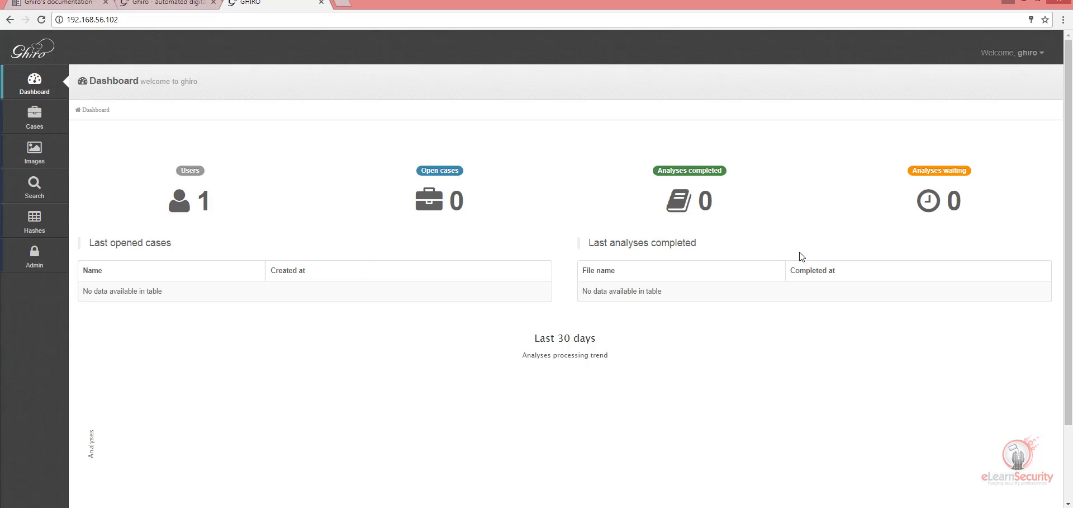
Create and save a new case named Case1 with ghiro as its assigned user.
left_click(35, 118)
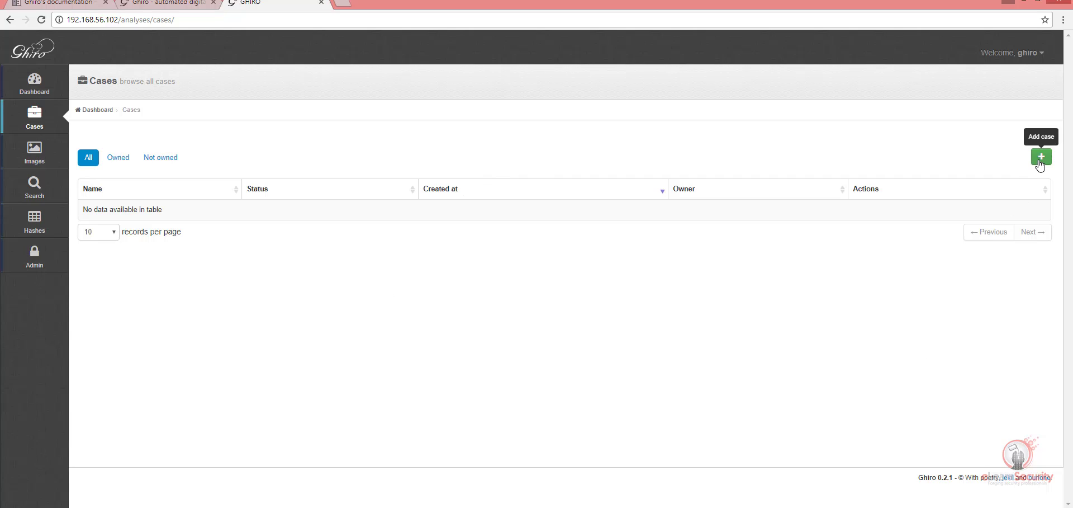
left_click(1041, 158)
left_click(193, 177)
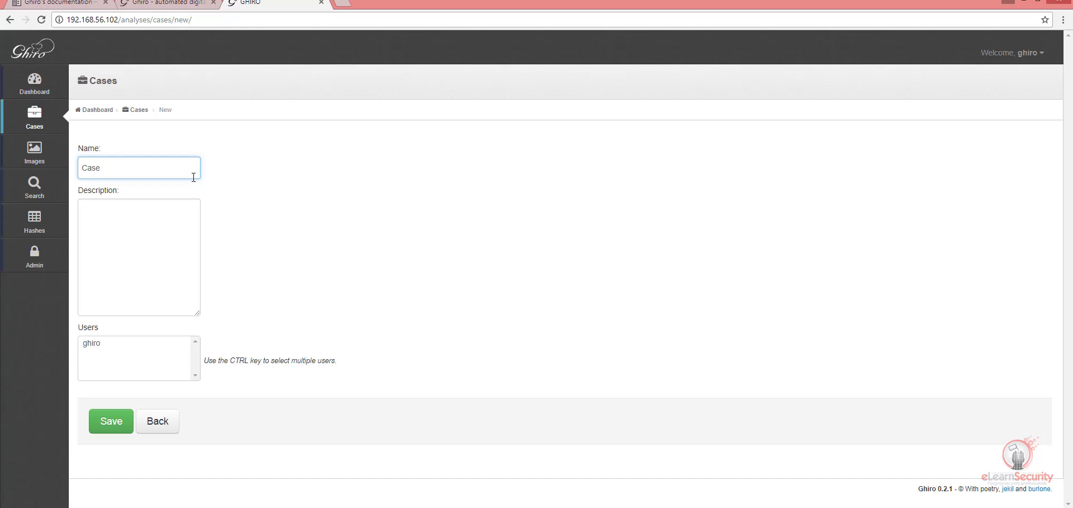
left_click(160, 248)
left_click(99, 344)
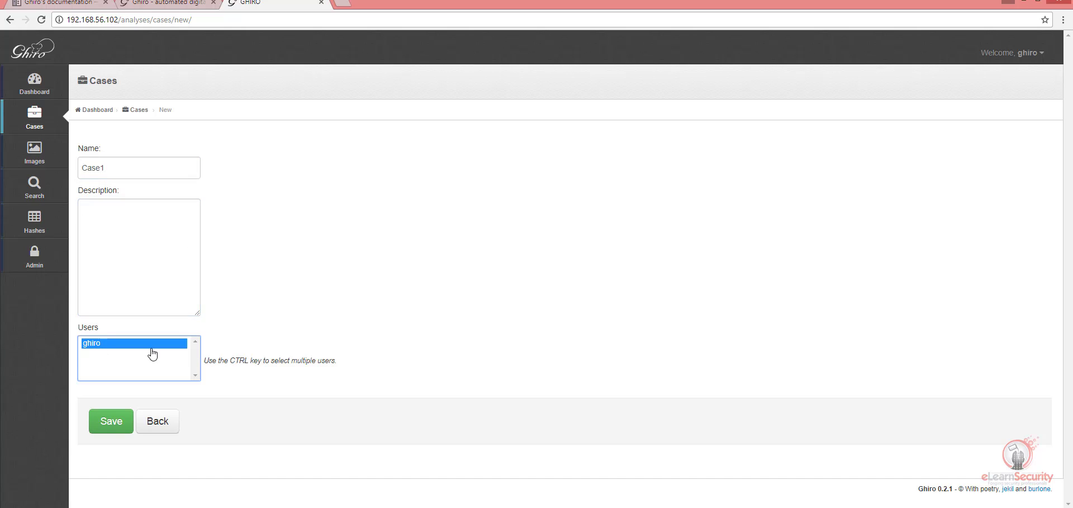
left_click(112, 421)
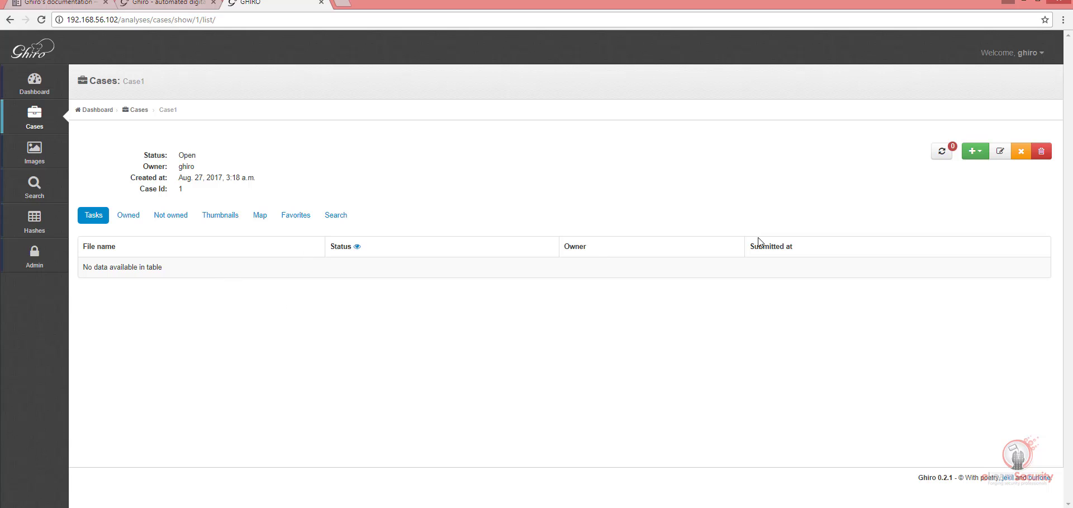
Add Photo01 through Photo06 from the Cases\pics folder to Case1 and upload them for analysis.
left_click(975, 151)
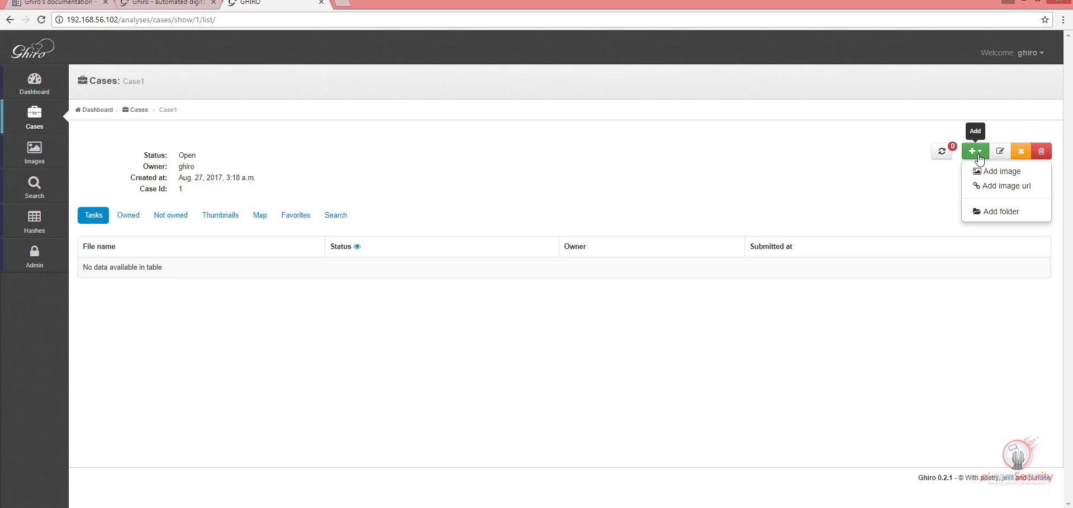
left_click(1002, 176)
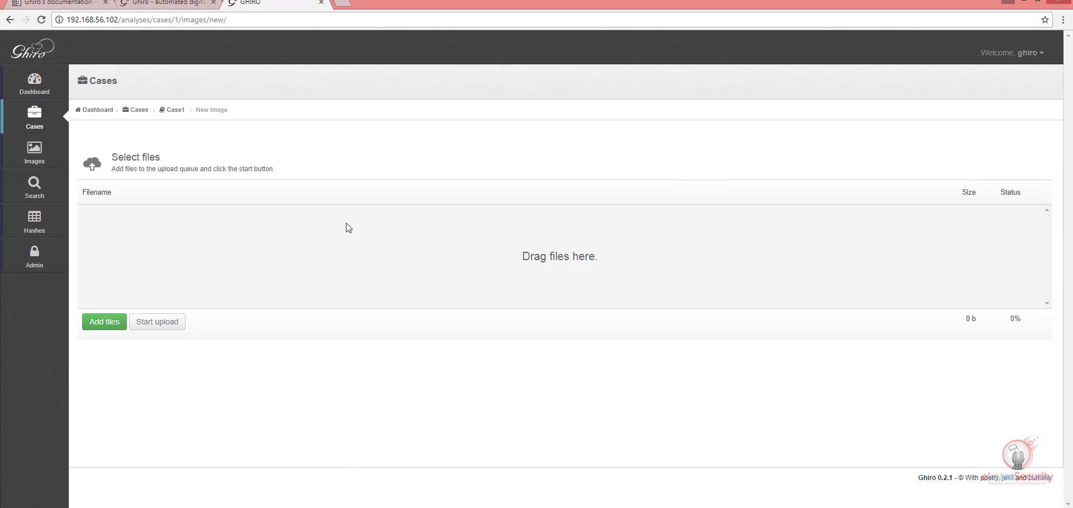
left_click(110, 321)
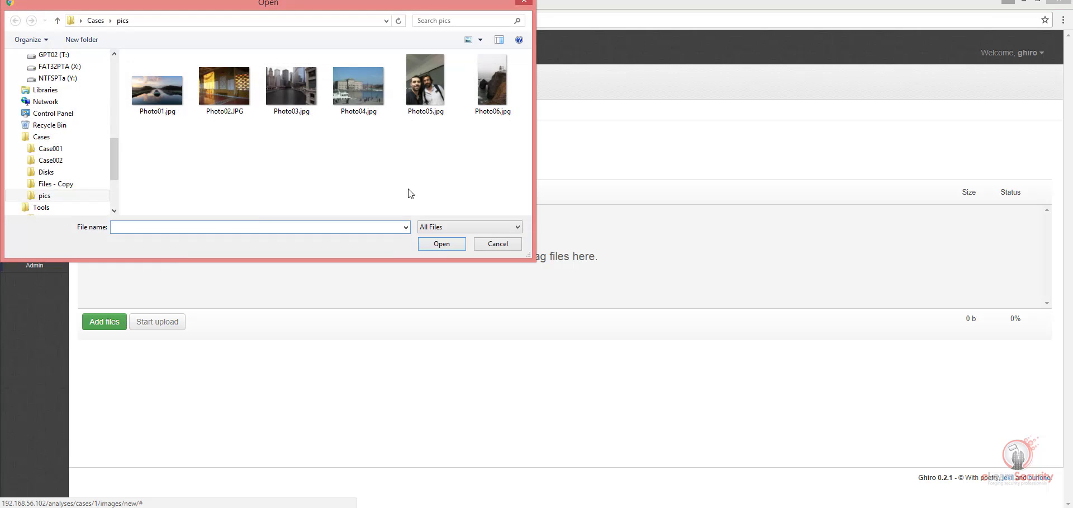
left_click_drag(503, 165, 152, 59)
left_click(440, 244)
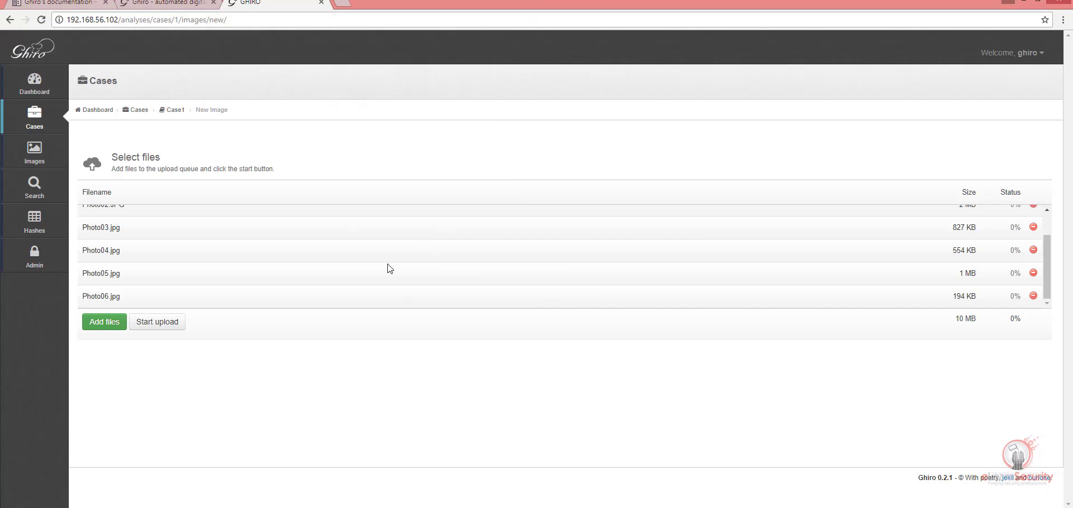
left_click(158, 323)
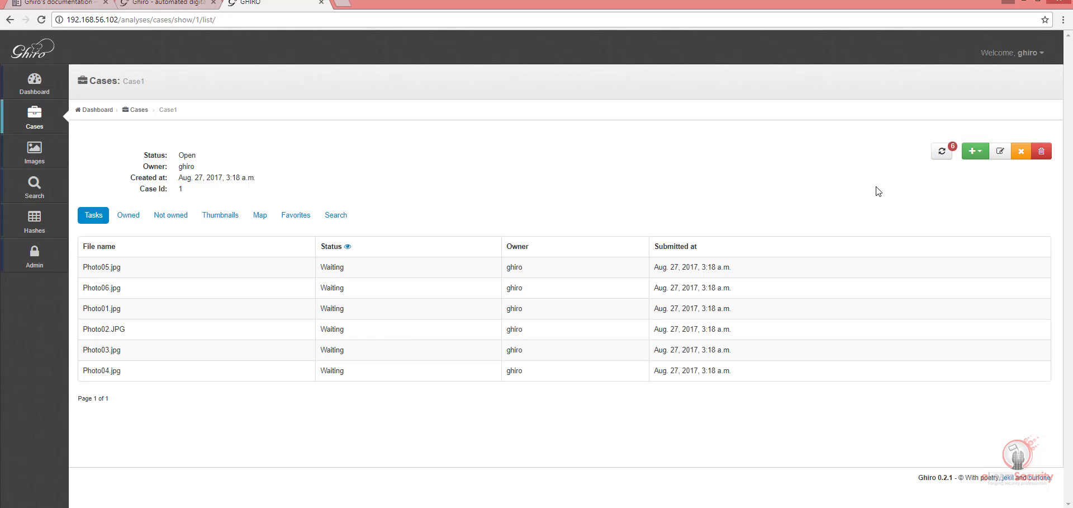
Refresh the Case1 task list and open the analysis report for Photo01.jpg.
left_click(941, 159)
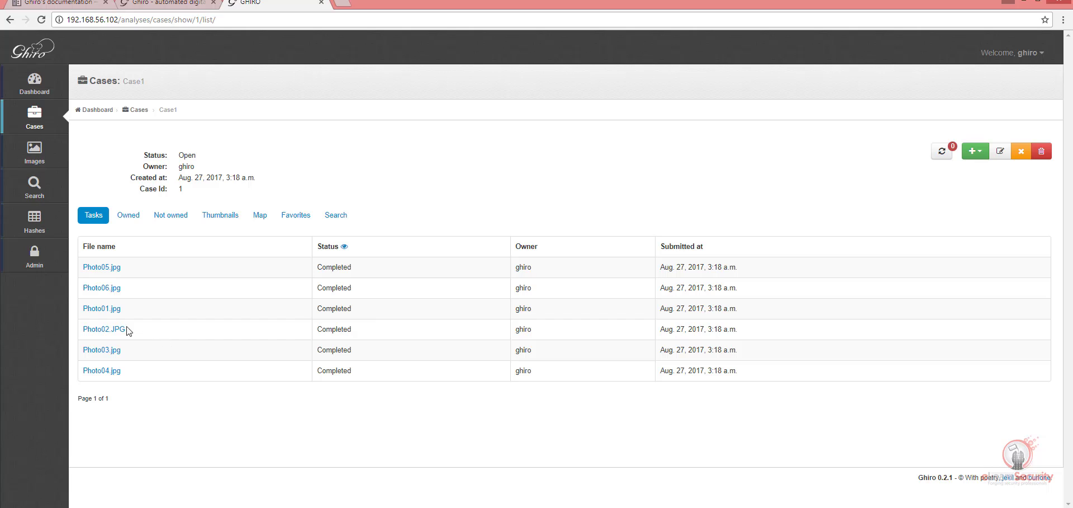
left_click(91, 311)
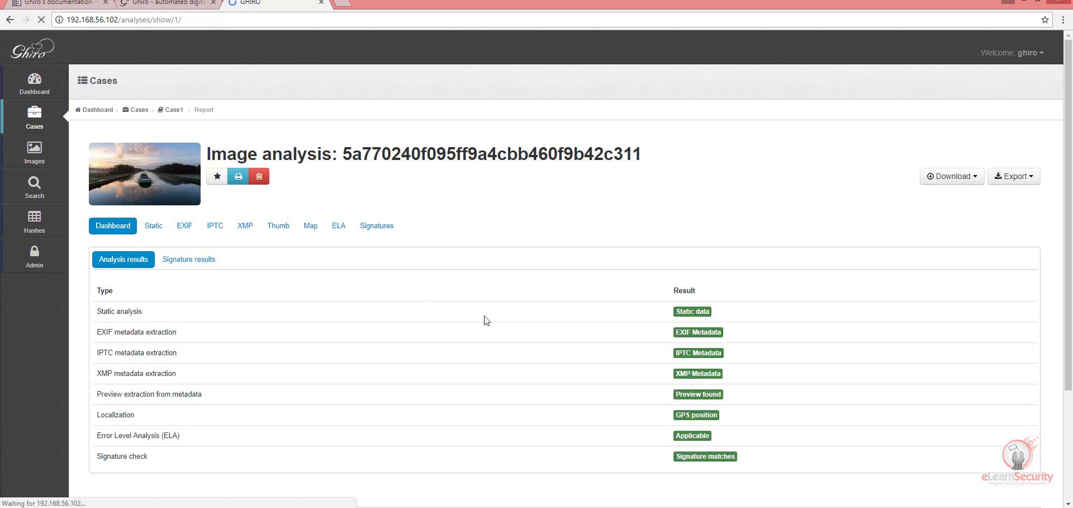
left_click_drag(1061, 142, 1061, 192)
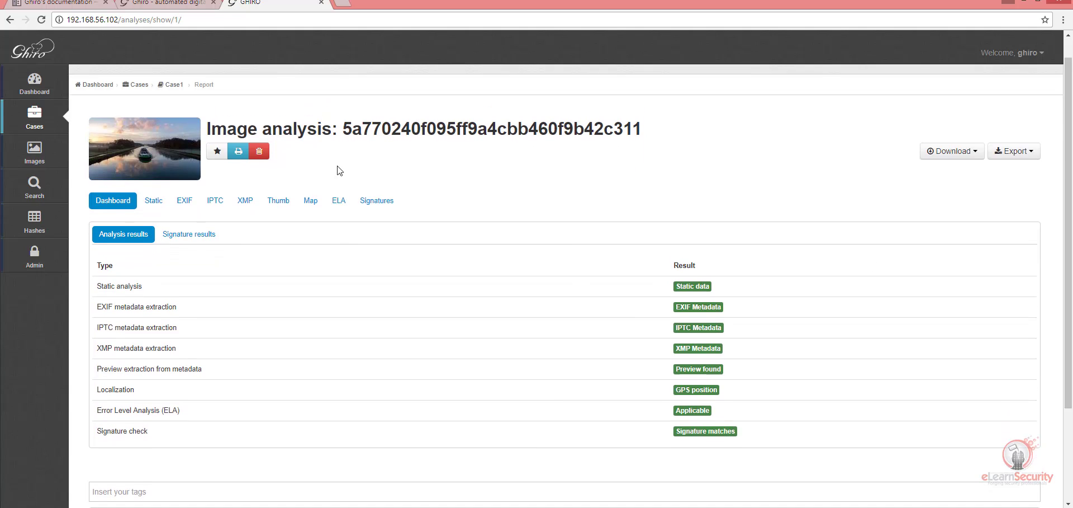
scroll(343, 174, "up", 2)
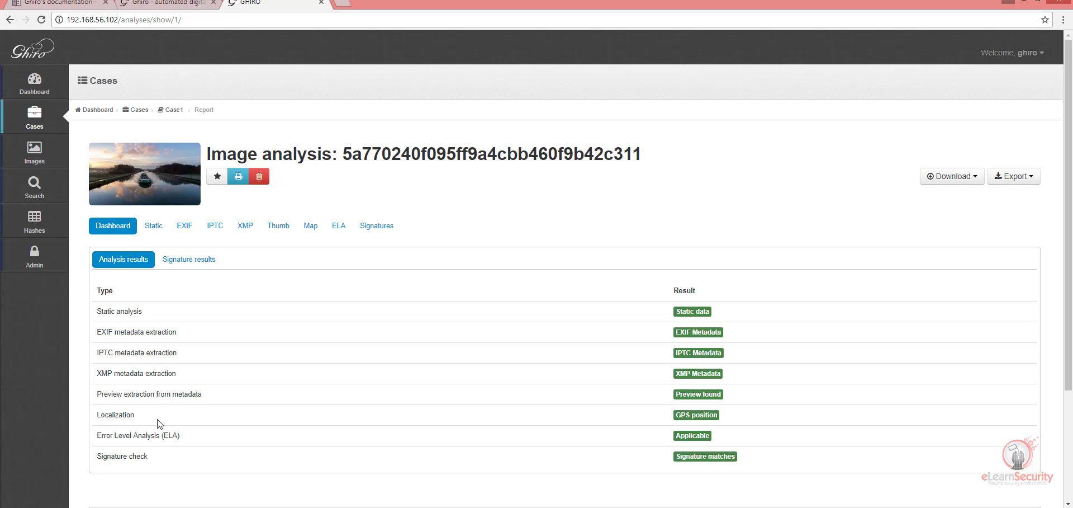
Examine the Error Level Analysis (ELA) entry in the image's analysis results.
left_click_drag(101, 435, 172, 432)
left_click(137, 438)
left_click_drag(107, 436, 161, 437)
left_click(159, 434)
View the image's signature results and examine the chart of signatures matched by severity.
left_click(192, 262)
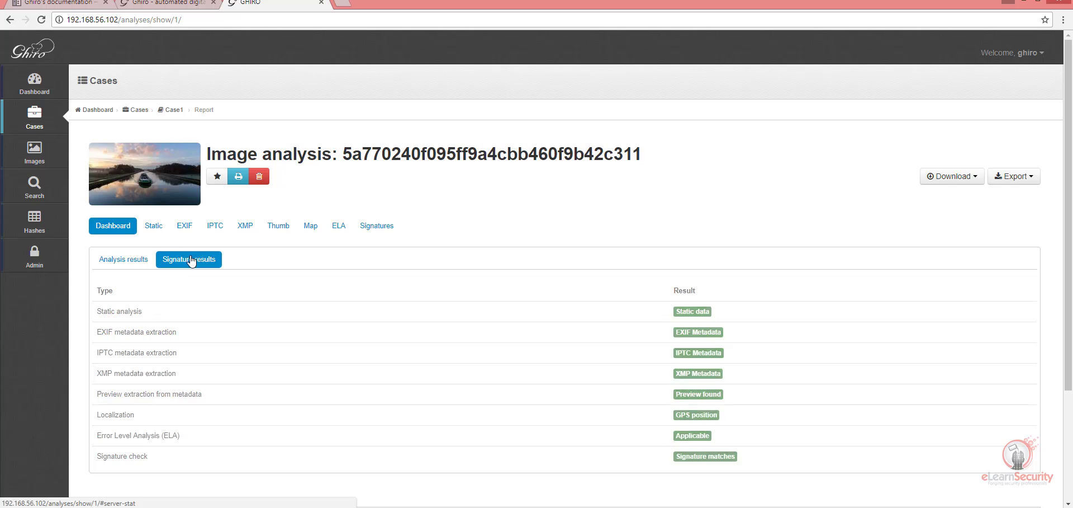
scroll(362, 373, "down", 3)
scroll(362, 372, "down", 1)
scroll(271, 352, "up", 3)
scroll(209, 390, "down", 3)
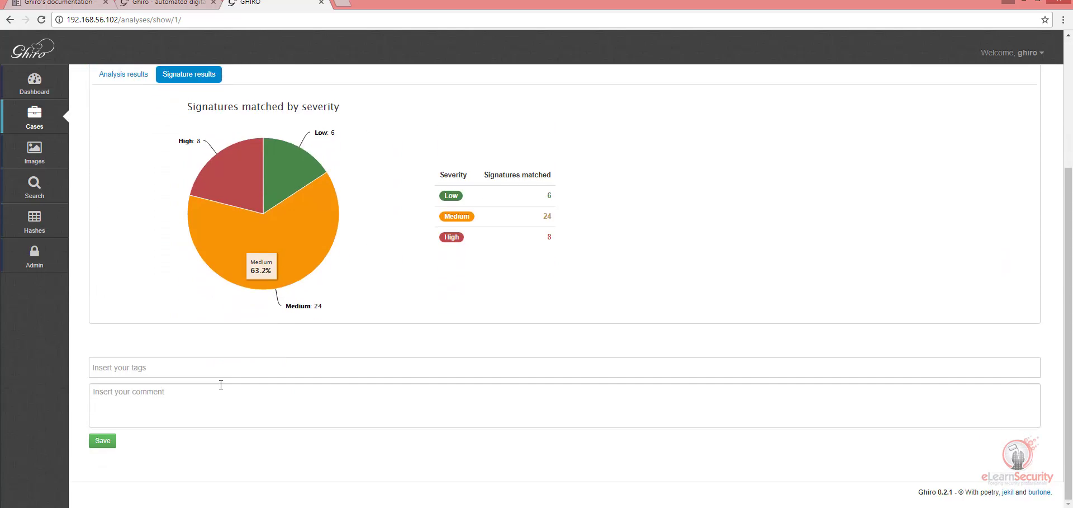
scroll(216, 363, "up", 3)
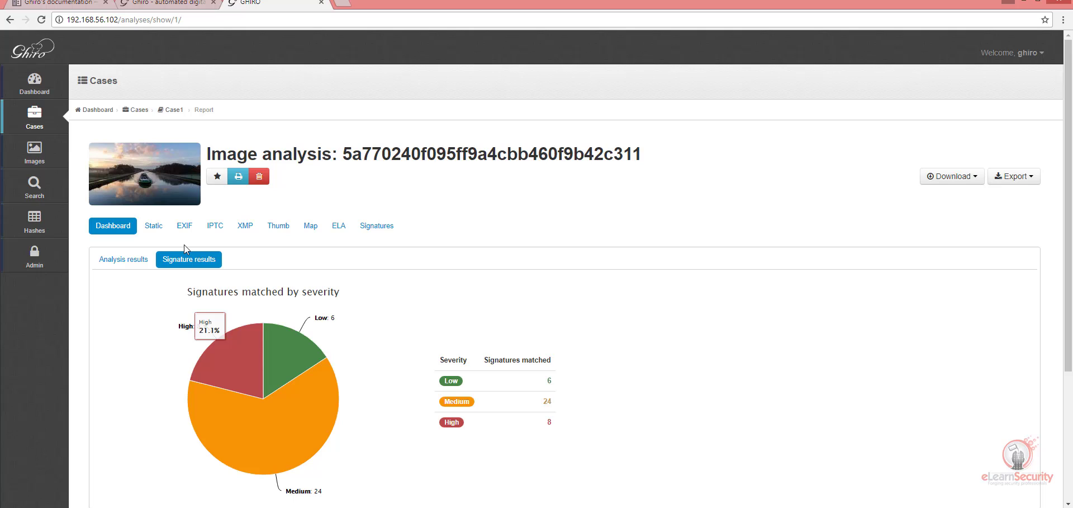
Review the static information of Photo01.jpg, including filename, dimensions and comment, and check its file type.
left_click(154, 226)
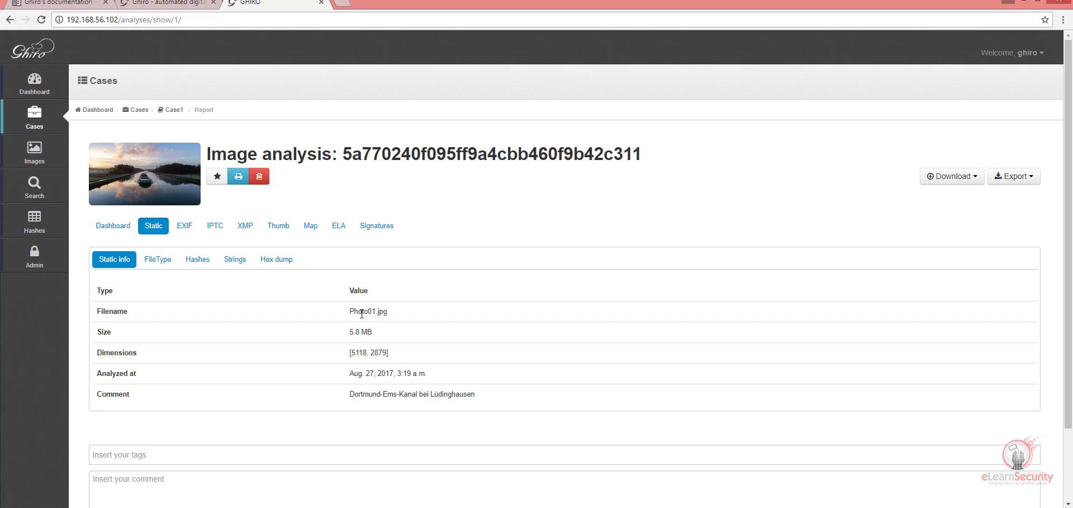
left_click_drag(351, 311, 449, 395)
left_click(356, 375)
left_click(162, 262)
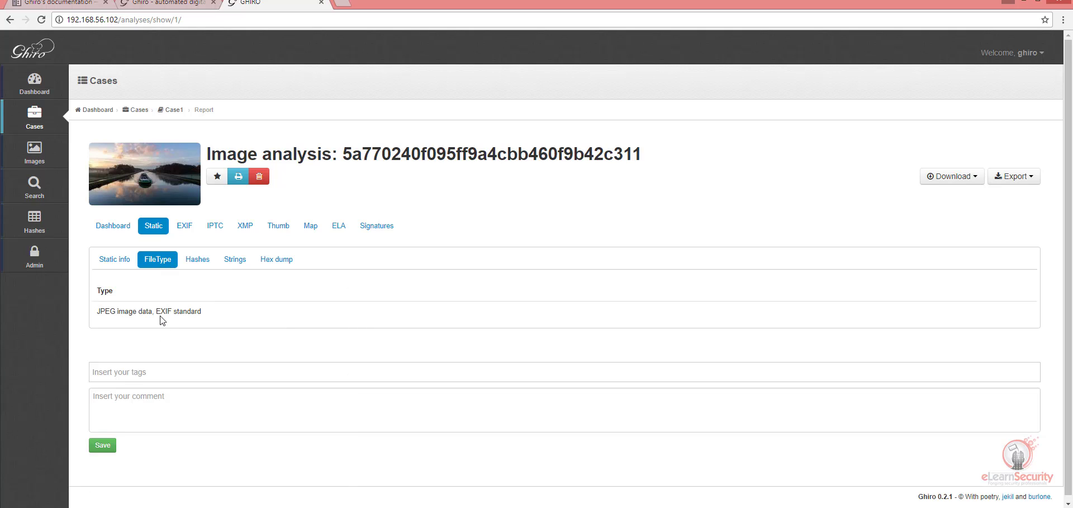
View the computed hashes of Photo01.jpg and select its MD5 value.
left_click(197, 265)
left_click_drag(161, 312, 337, 349)
left_click(298, 353)
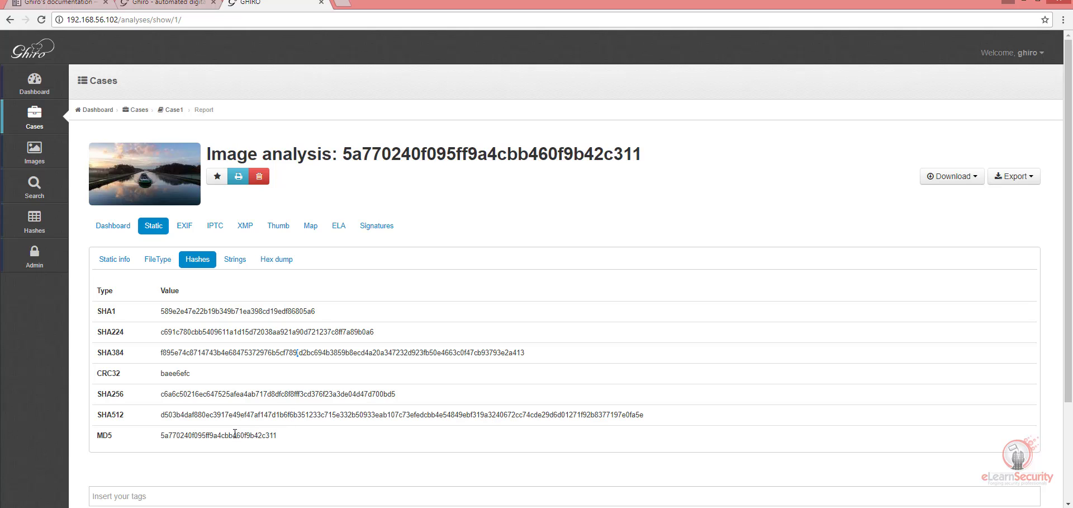
double_click(234, 432)
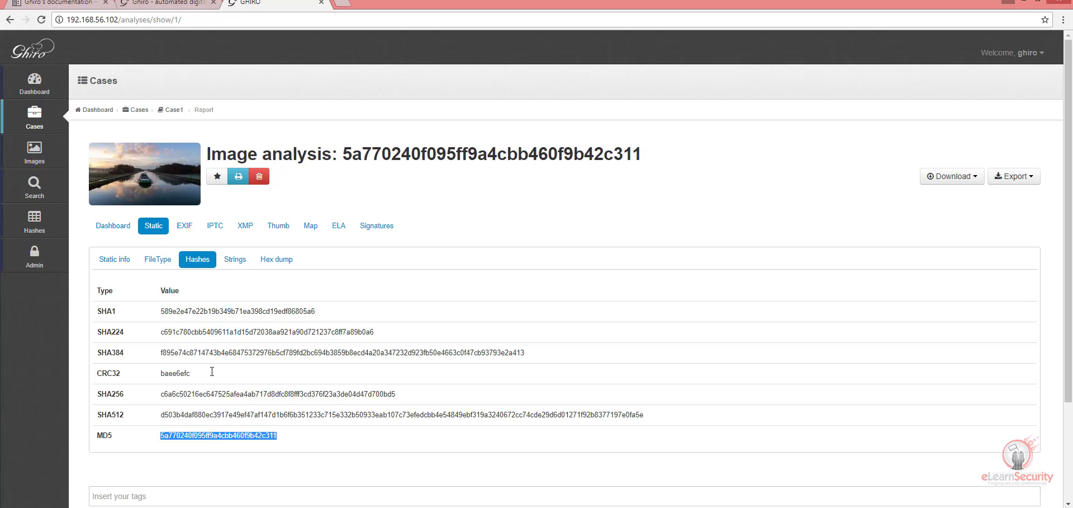
Examine the relevant and complete strings extracted from Photo01.jpg, and view its hex dump.
left_click(236, 259)
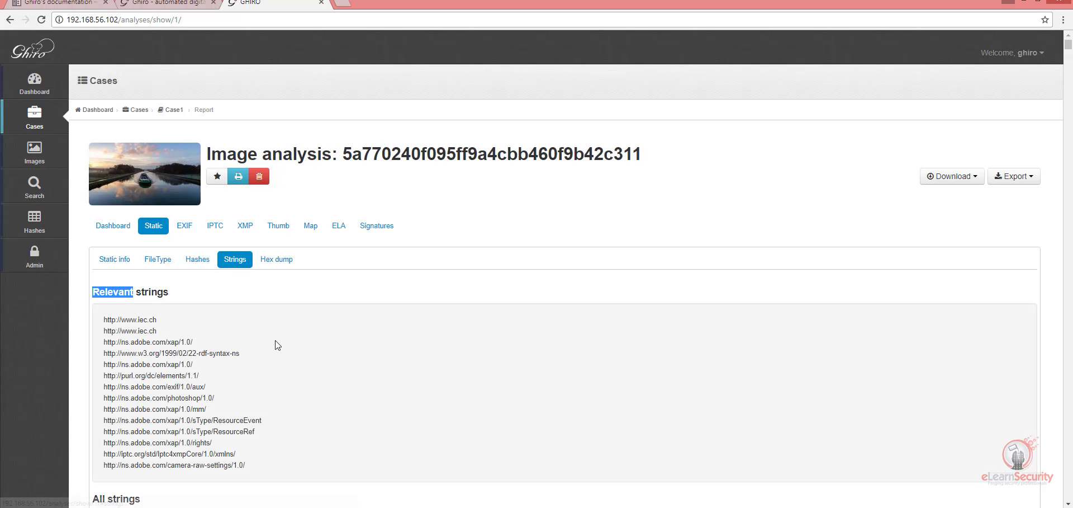
scroll(272, 348, "down", 1)
scroll(271, 348, "down", 5)
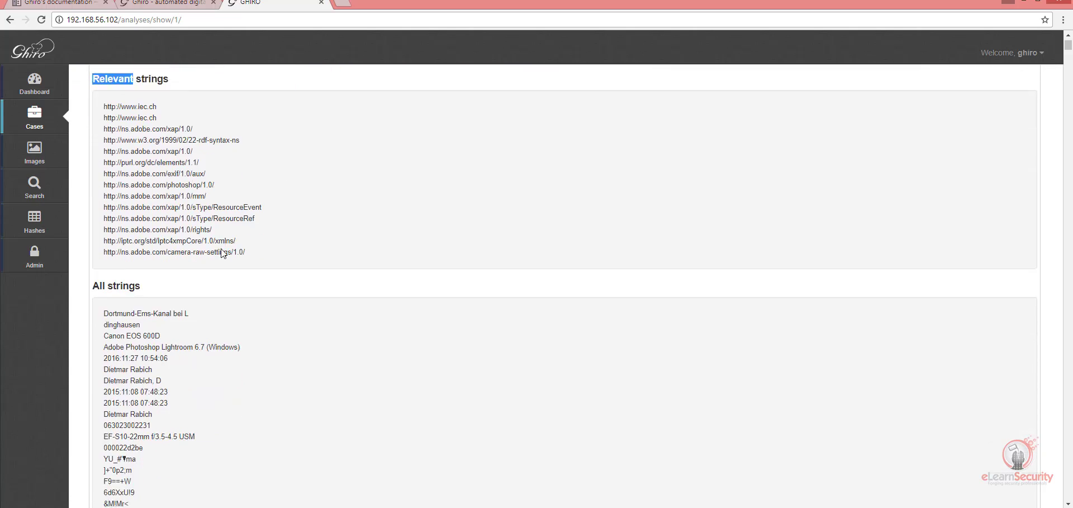
scroll(243, 278, "down", 2)
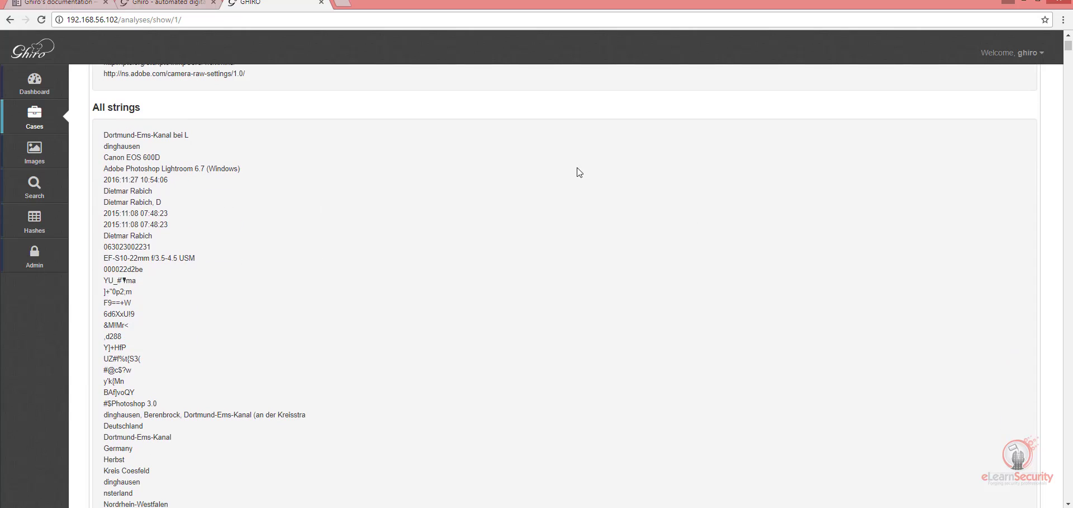
scroll(359, 281, "down", 4)
scroll(347, 288, "down", 15)
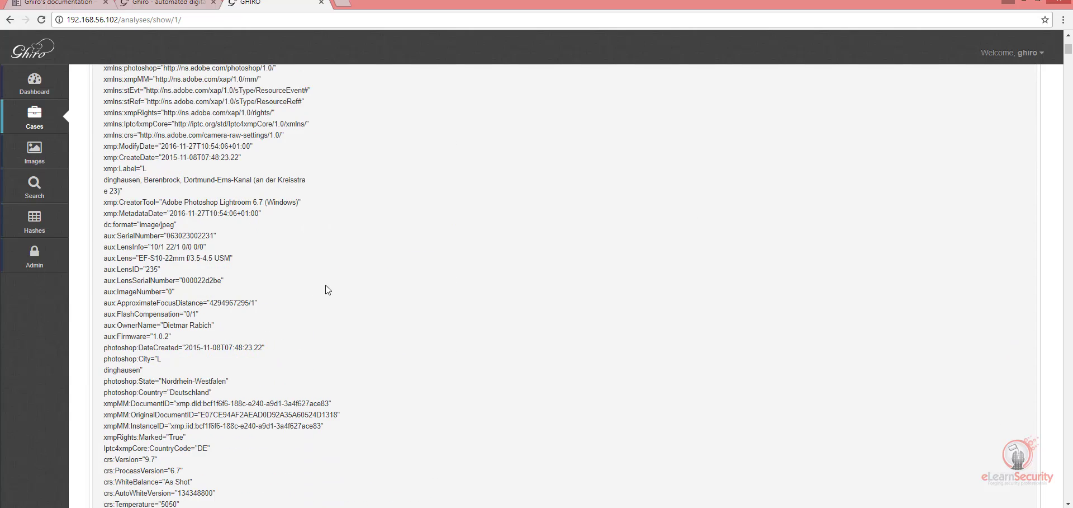
scroll(310, 294, "down", 15)
scroll(305, 307, "up", 15)
scroll(288, 316, "up", 20)
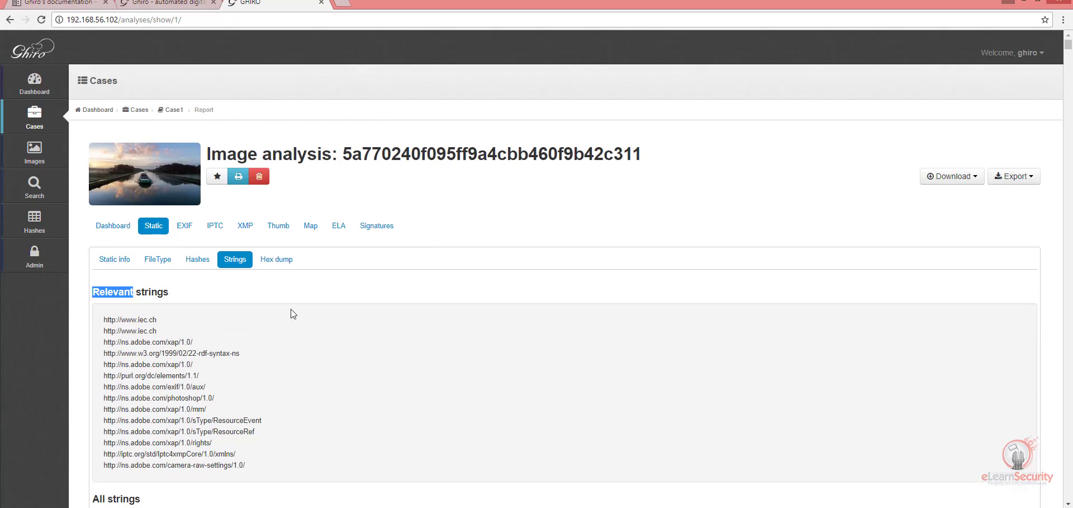
left_click(266, 264)
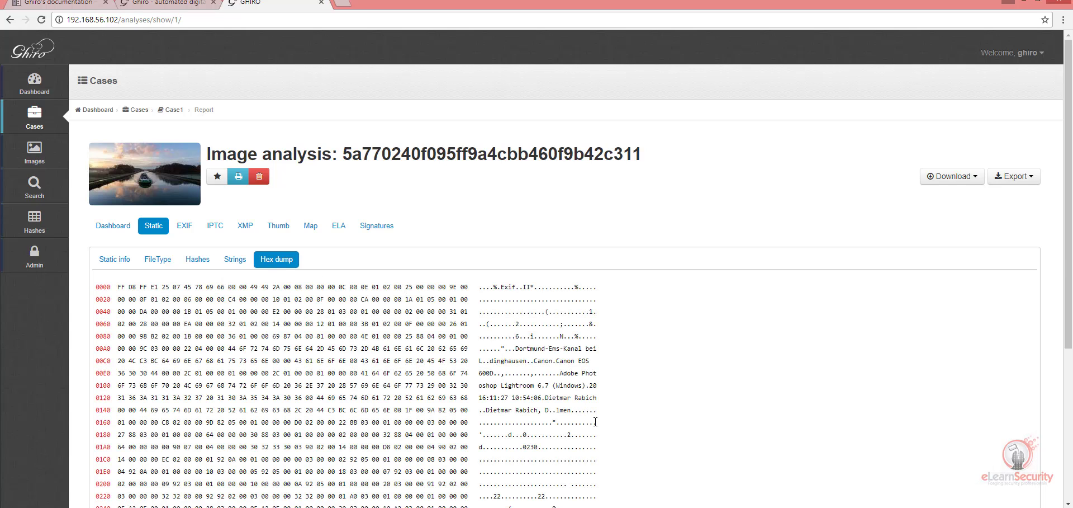
Examine the EXIF metadata of Photo01.jpg, including the camera model, thumbnail and GPS segments.
left_click(184, 227)
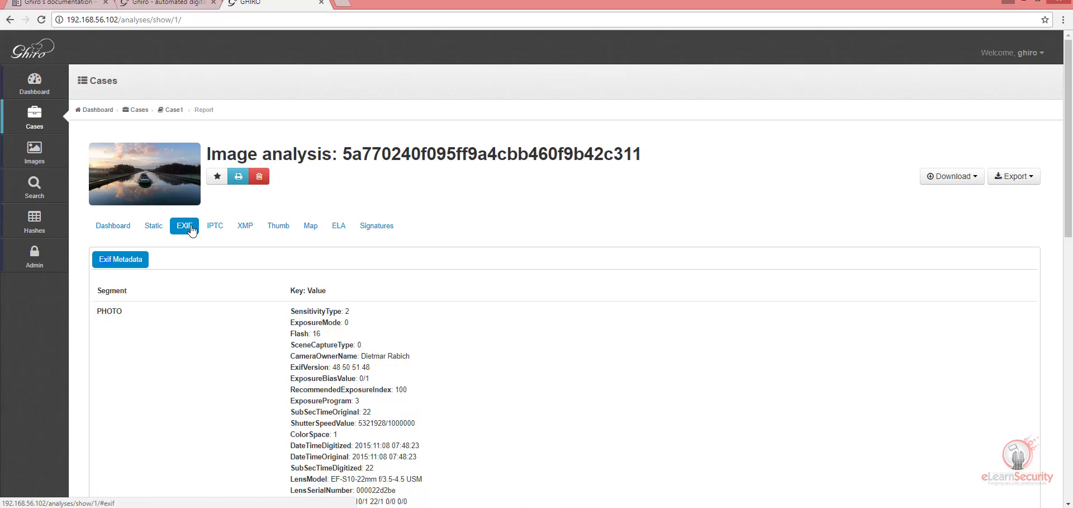
scroll(304, 320, "down", 4)
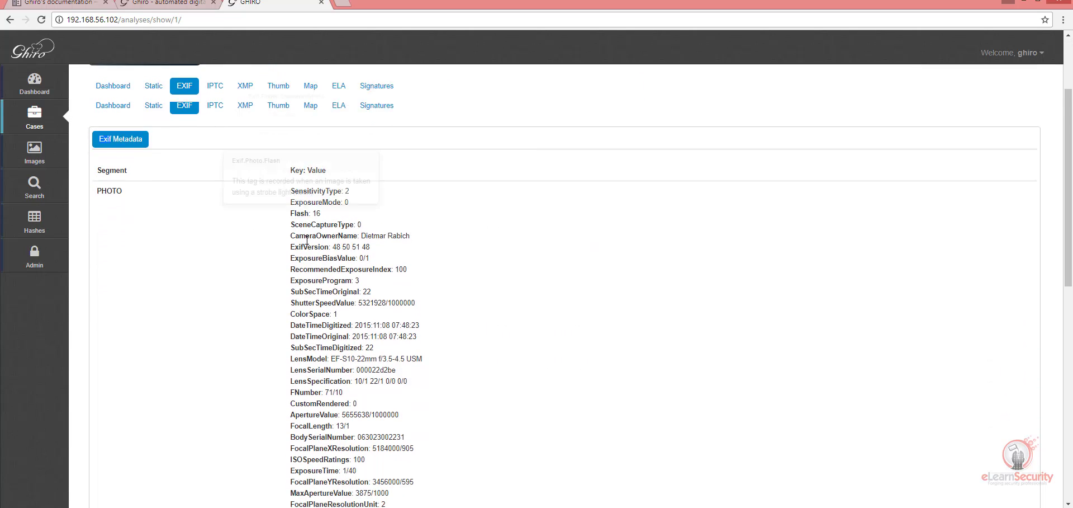
scroll(382, 315, "down", 4)
scroll(382, 315, "down", 2)
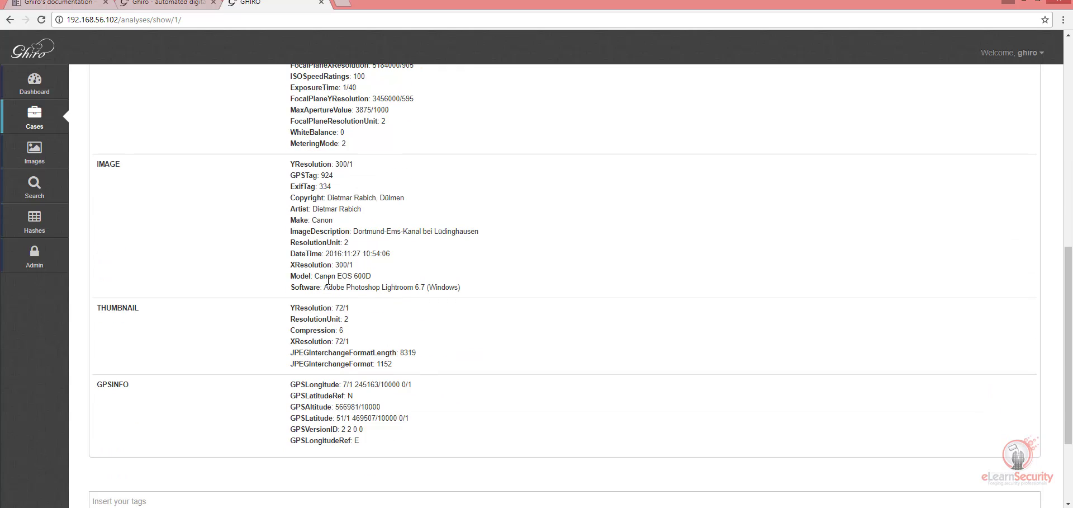
mouse_move(317, 279)
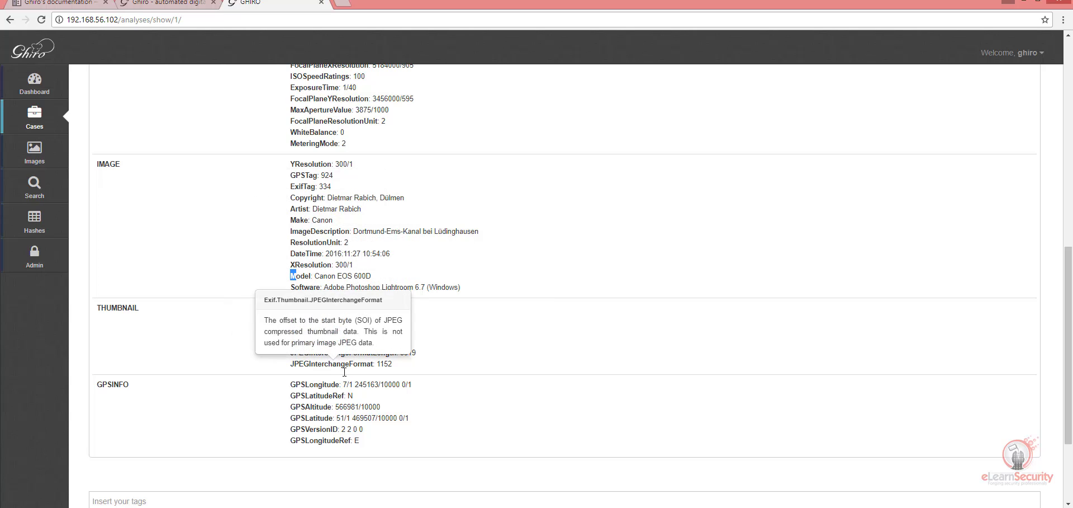
scroll(345, 336, "up", 4)
scroll(344, 335, "up", 5)
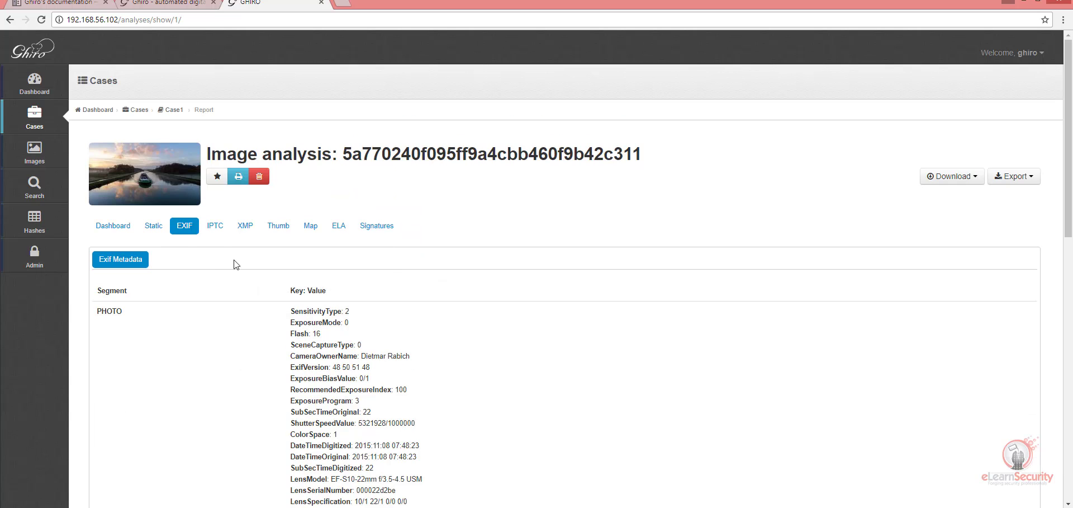
Review the IPTC metadata and the XMP metadata segments of Photo01.jpg.
left_click(222, 232)
left_click(244, 228)
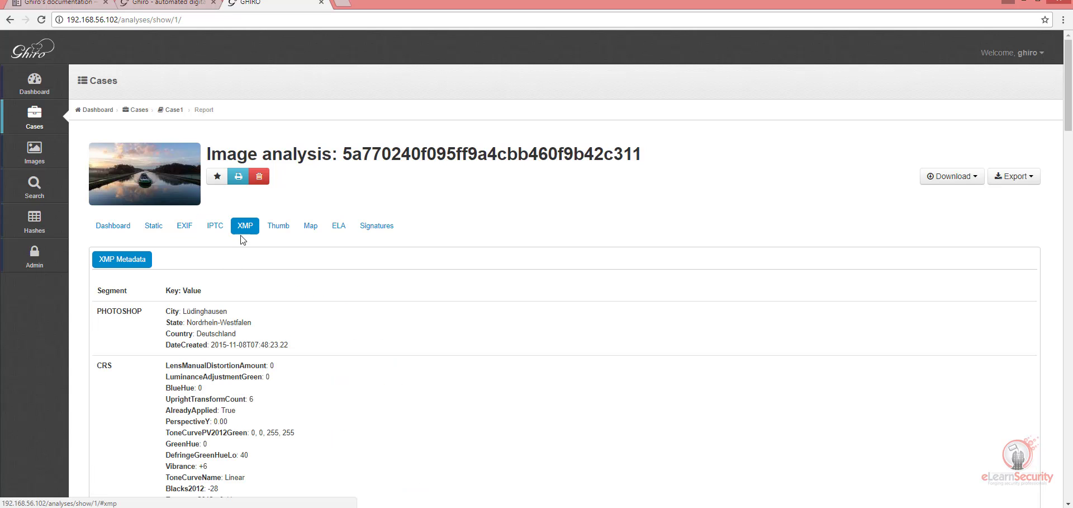
scroll(283, 307, "down", 1)
scroll(276, 299, "down", 4)
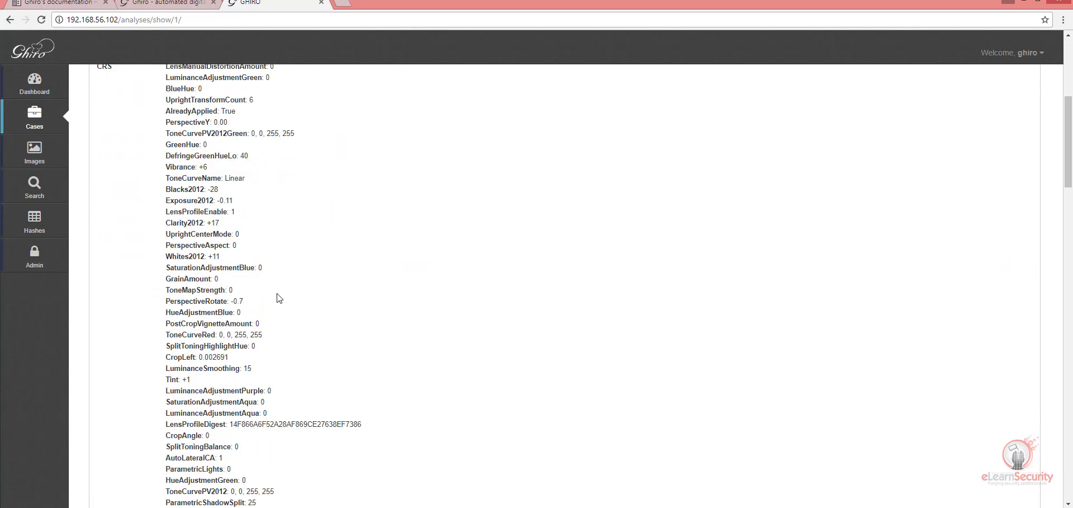
scroll(275, 297, "up", 5)
View the thumbnail extracted from Photo01.jpg, enlarge its preview and close the enlarged view.
left_click(278, 226)
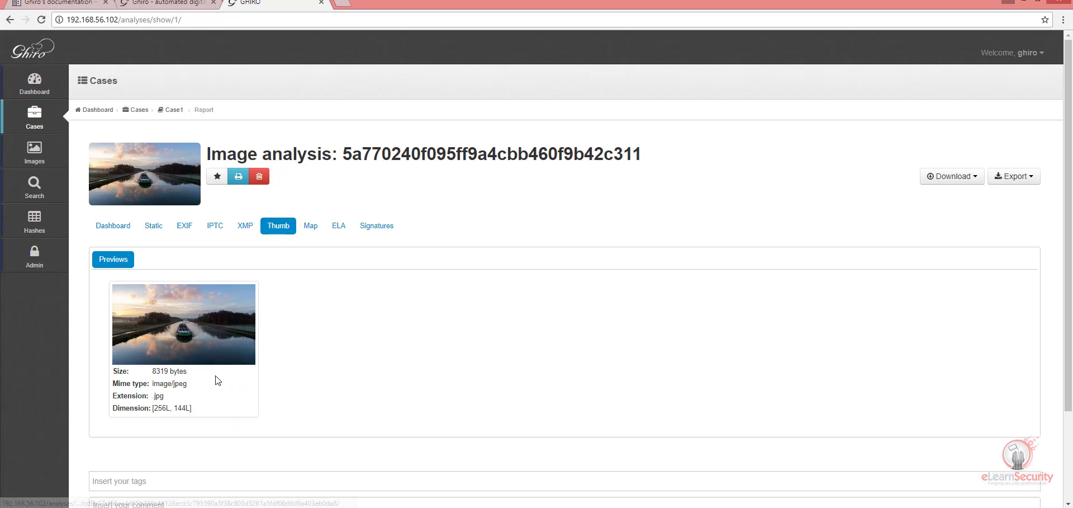
scroll(216, 378, "down", 1)
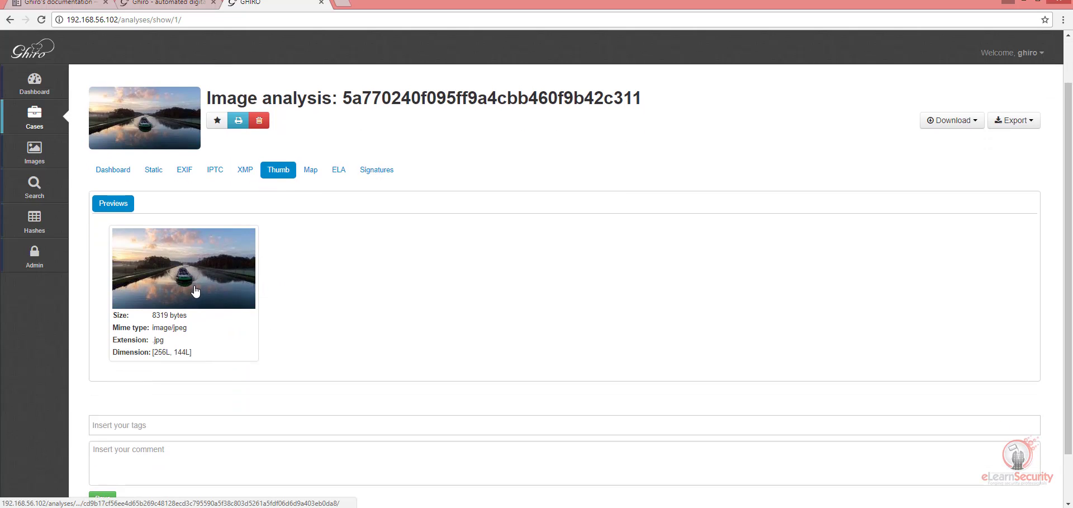
left_click(195, 288)
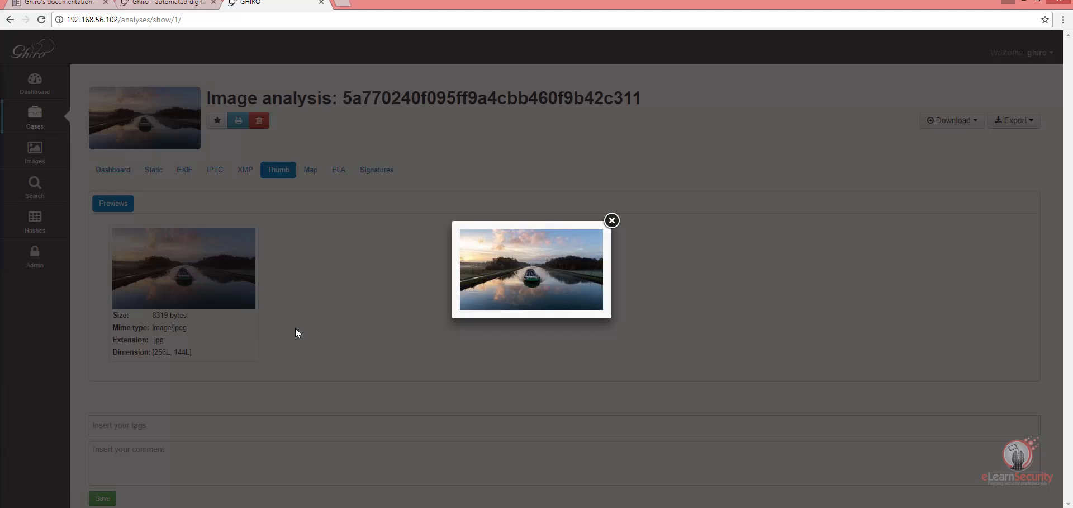
left_click(611, 221)
scroll(307, 242, "up", 1)
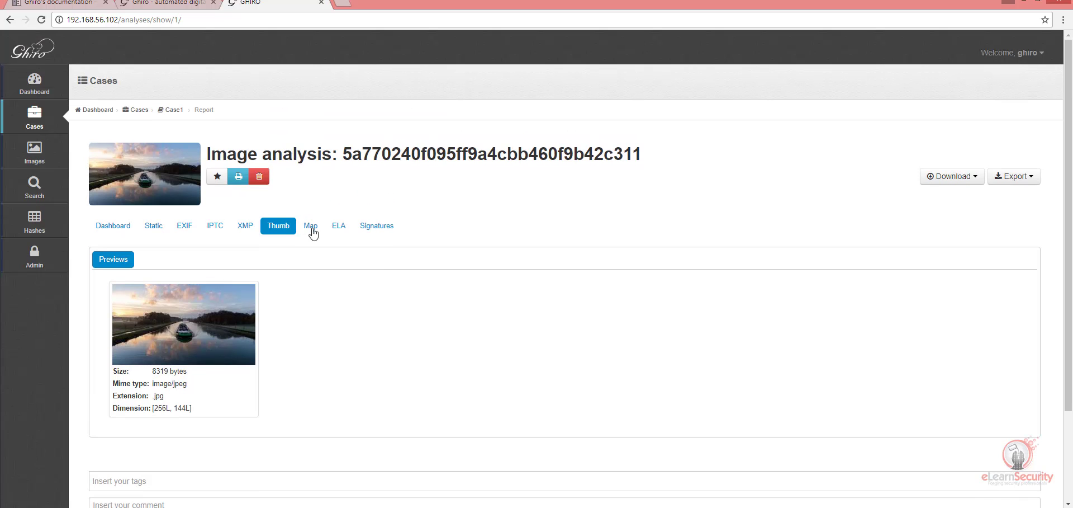
Examine the GPS localization map and coordinates of Photo01.jpg.
left_click(311, 231)
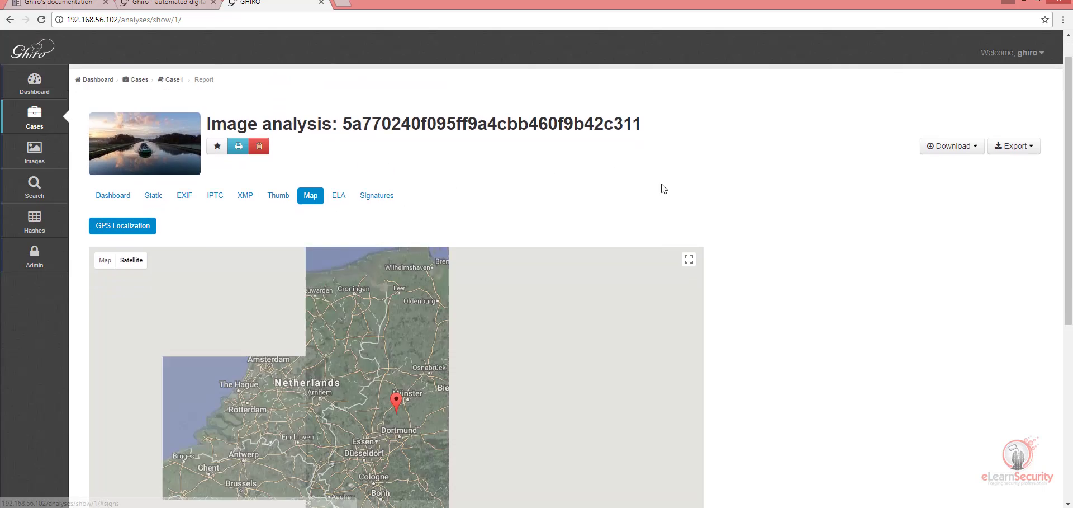
scroll(743, 307, "down", 3)
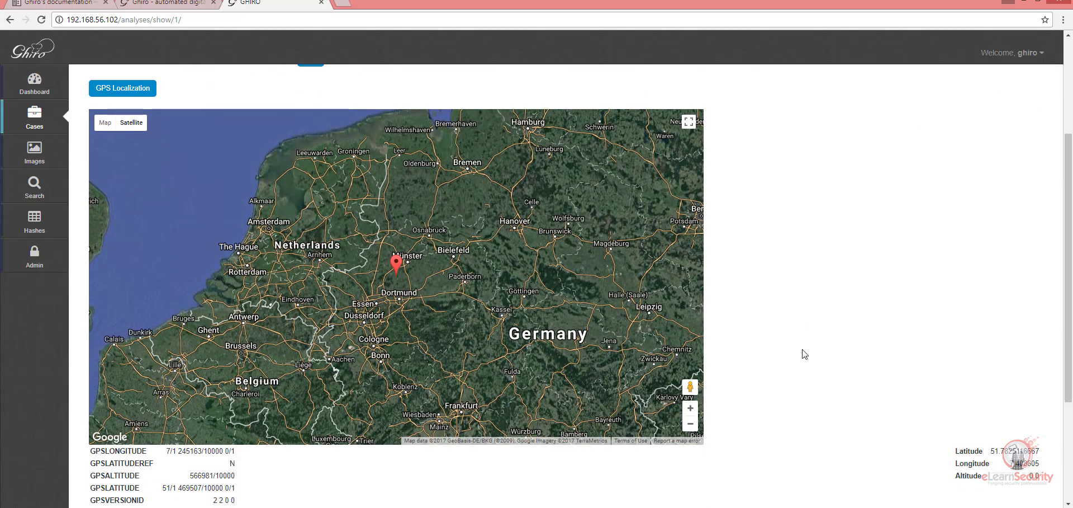
scroll(803, 354, "up", 3)
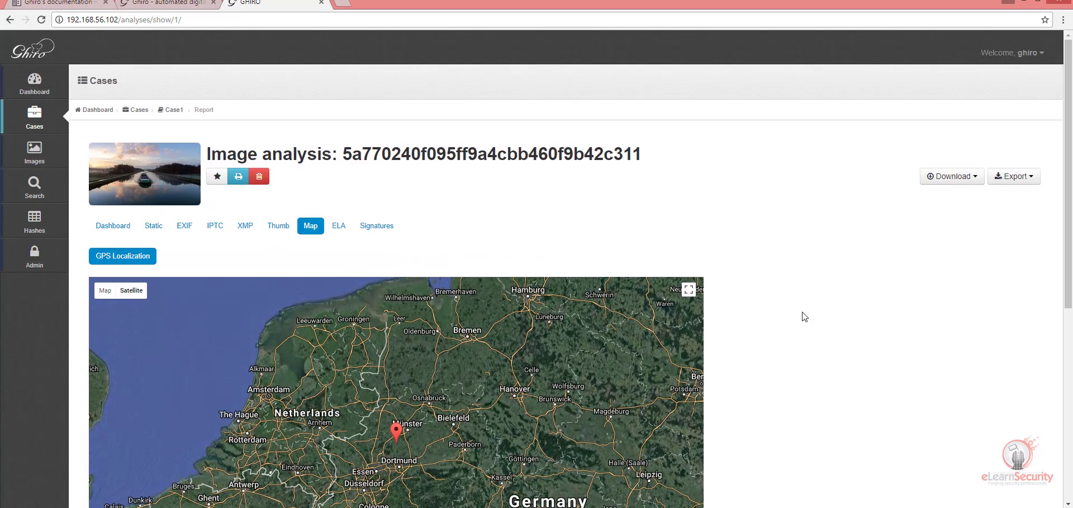
Inspect the full Error Level Analysis (ELA) image generated for Photo01.jpg.
left_click(340, 232)
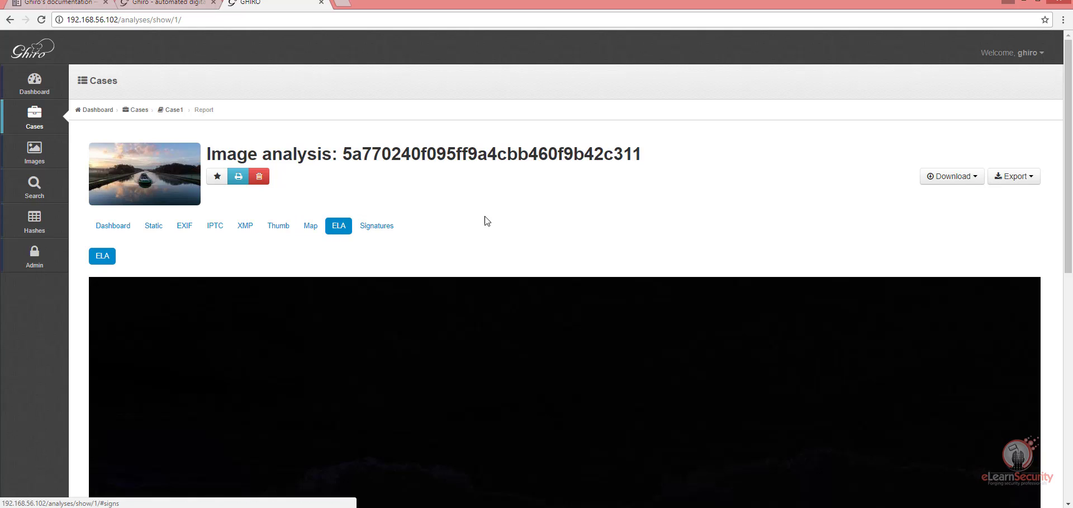
scroll(505, 232, "down", 5)
scroll(441, 284, "down", 3)
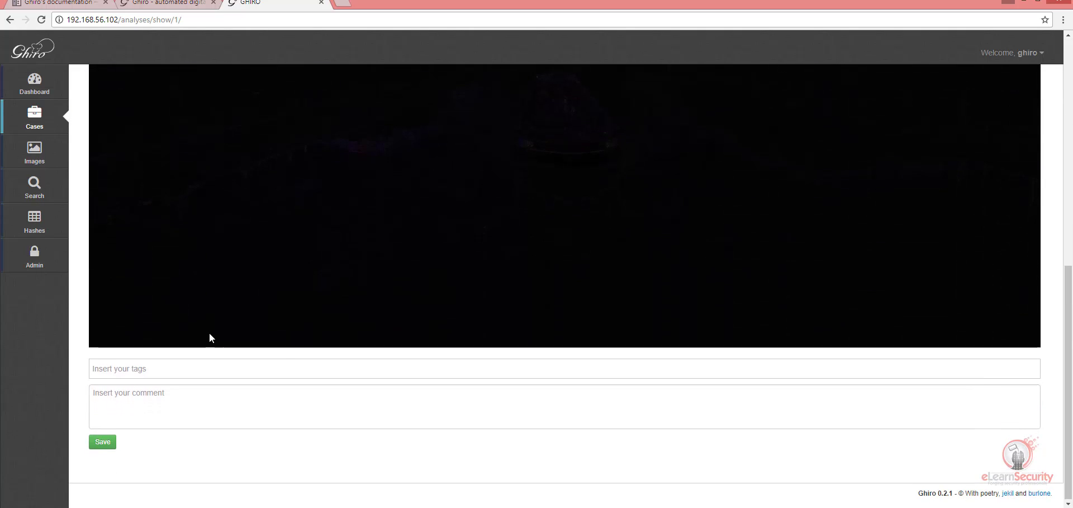
scroll(225, 314, "up", 6)
scroll(335, 325, "up", 1)
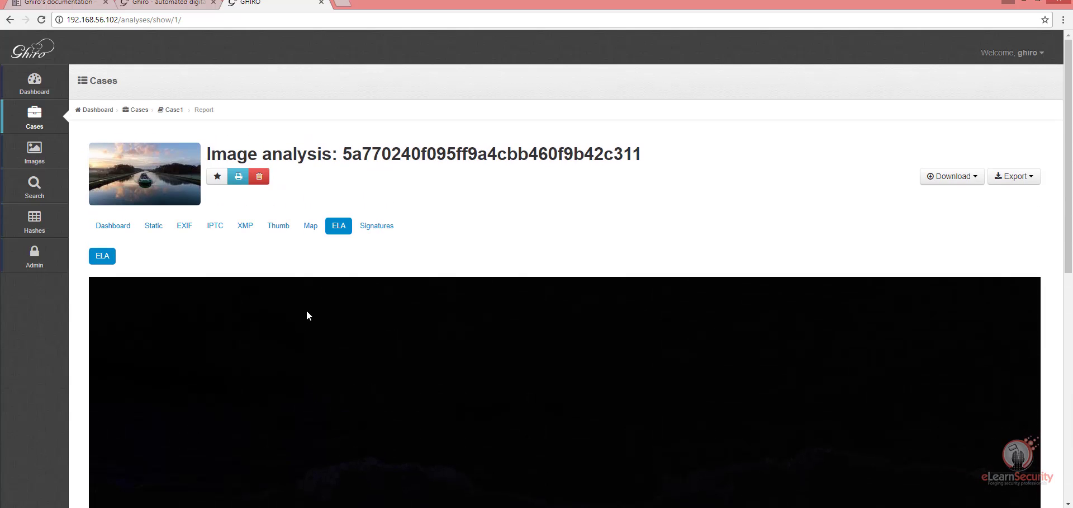
Review the signatures matched for Photo01.jpg by High, Medium and Low severity, and show all of them.
left_click(375, 228)
left_click(144, 262)
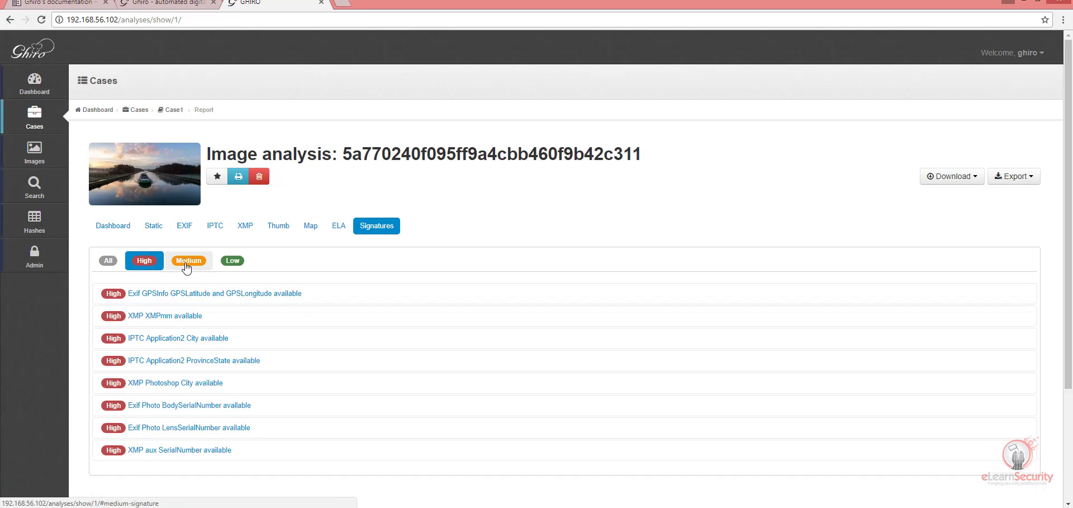
left_click(189, 261)
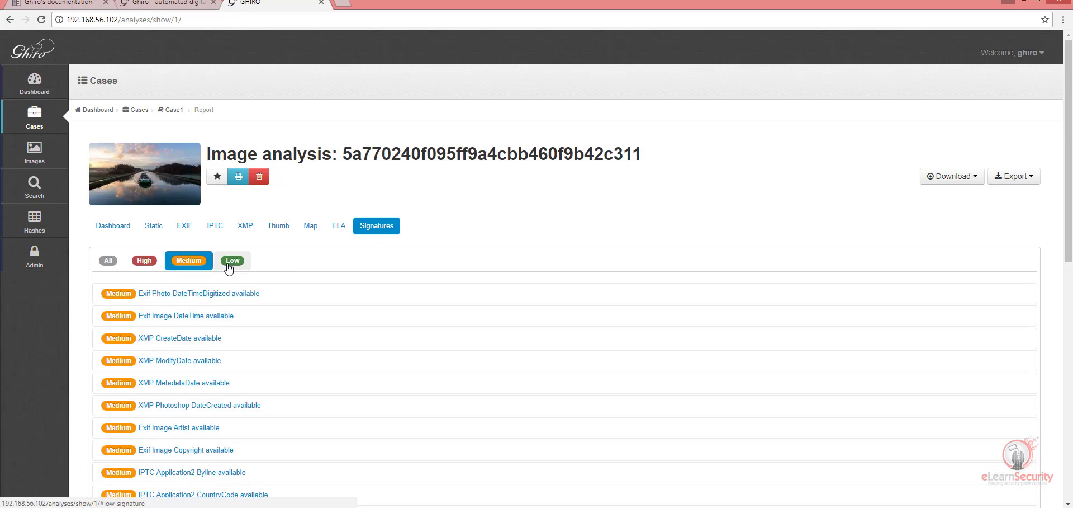
left_click(230, 261)
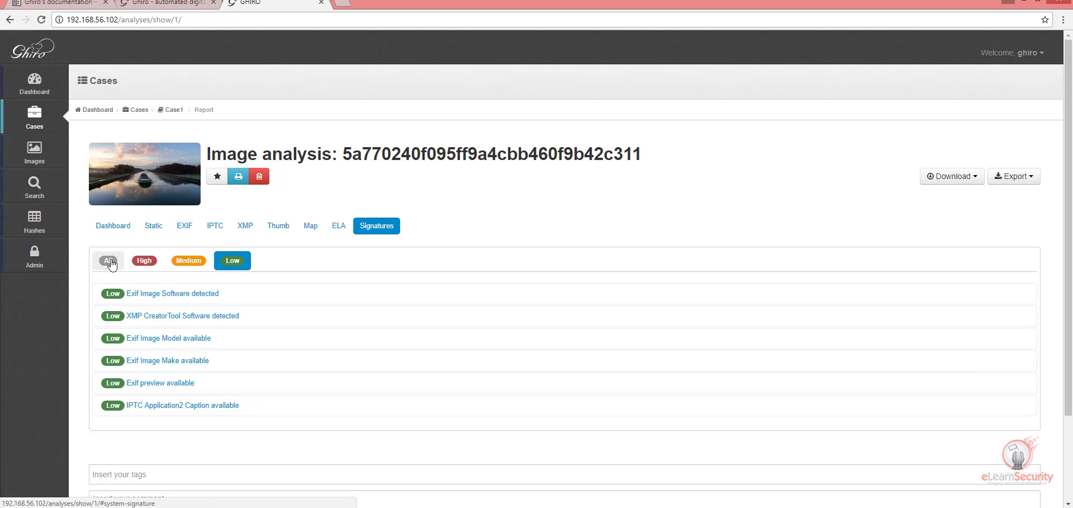
left_click(108, 260)
Open the analysis report for Photo05.jpg from Case1 and view its analysis results and static information.
left_click(29, 120)
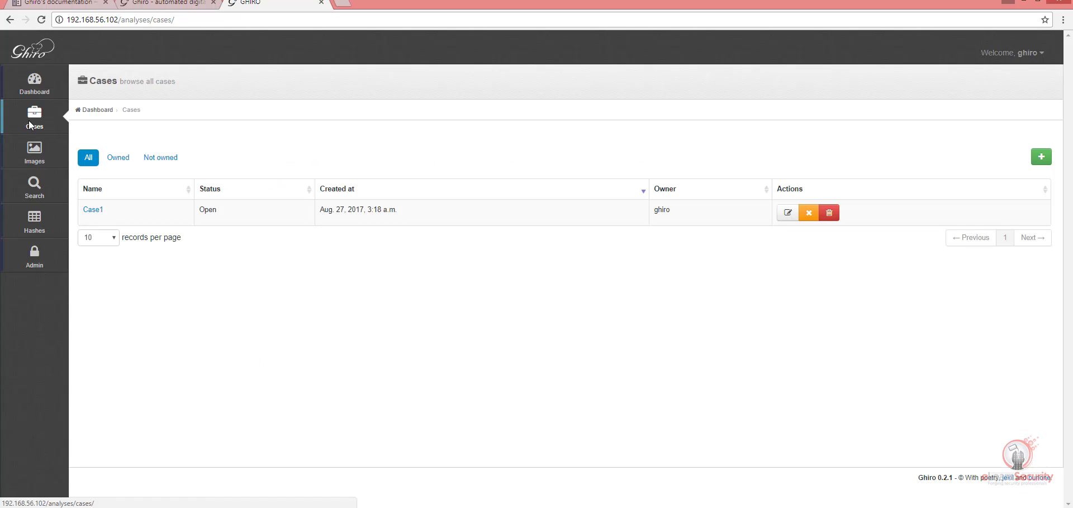
left_click(96, 212)
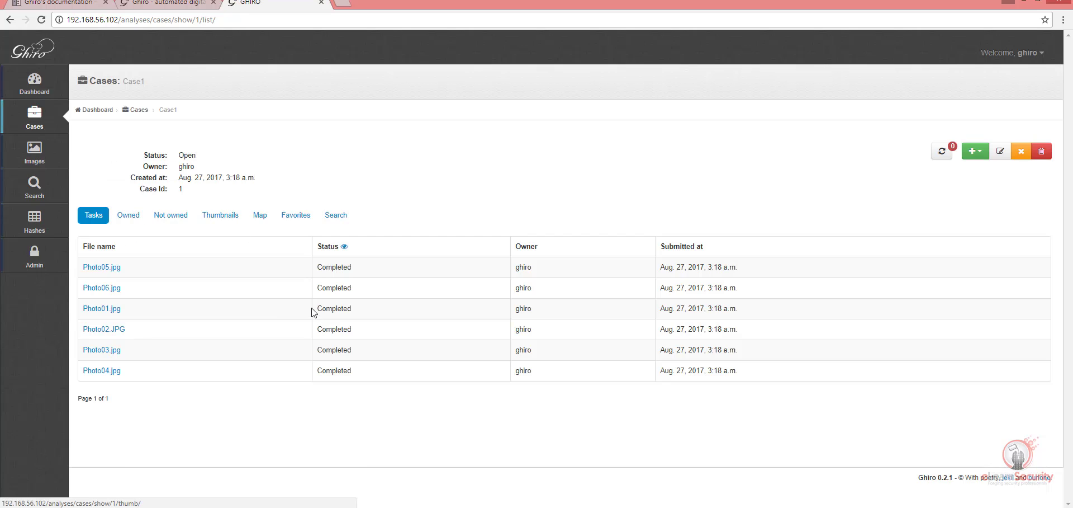
left_click(109, 269)
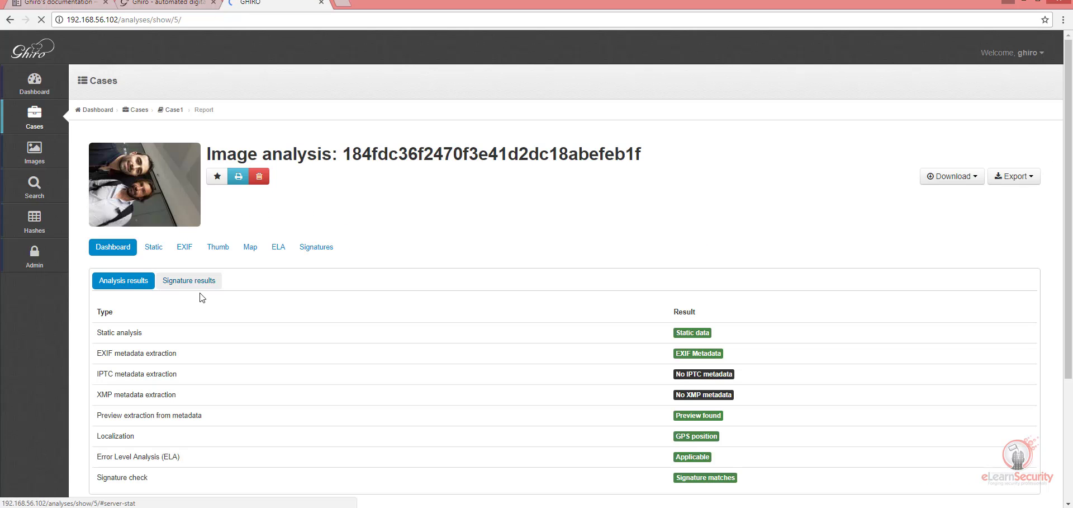
scroll(423, 330, "down", 1)
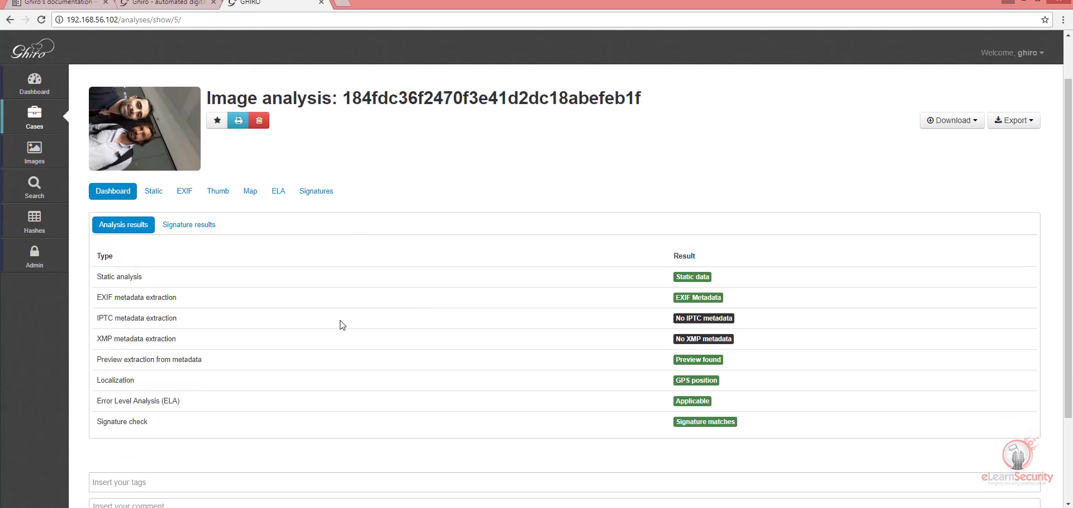
left_click(150, 193)
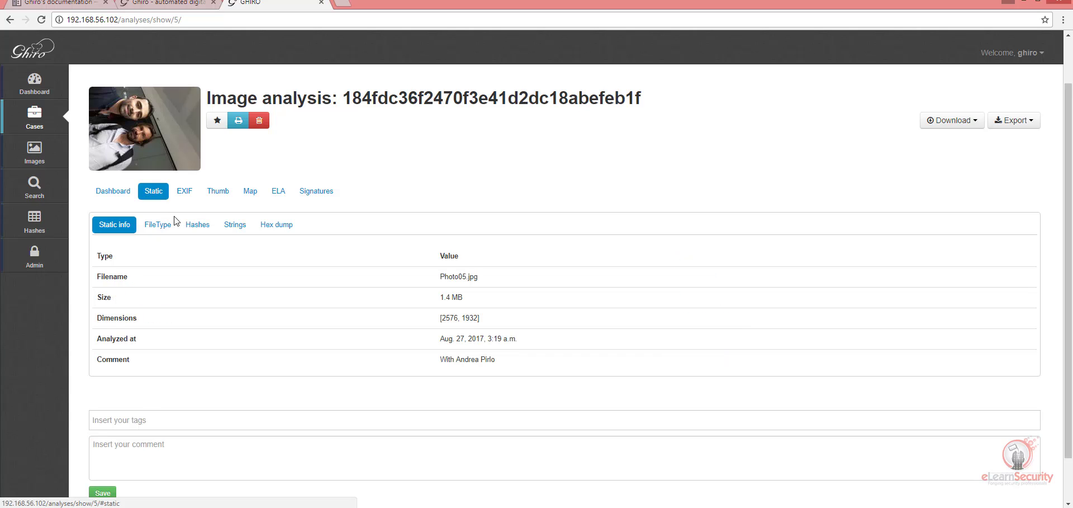
Review the file type, hashes, strings and hex dump in the static data of Photo05.jpg.
left_click(174, 218)
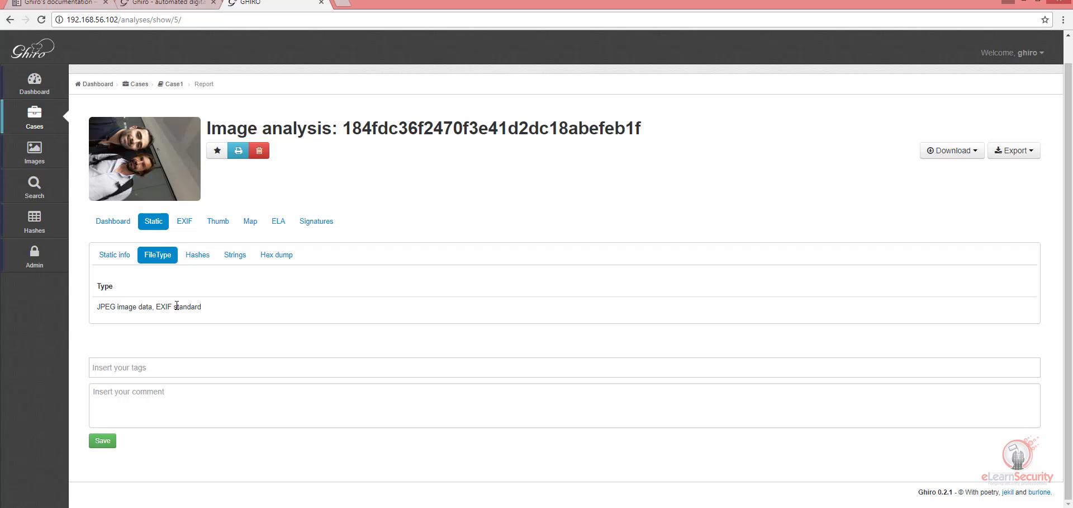
left_click(193, 256)
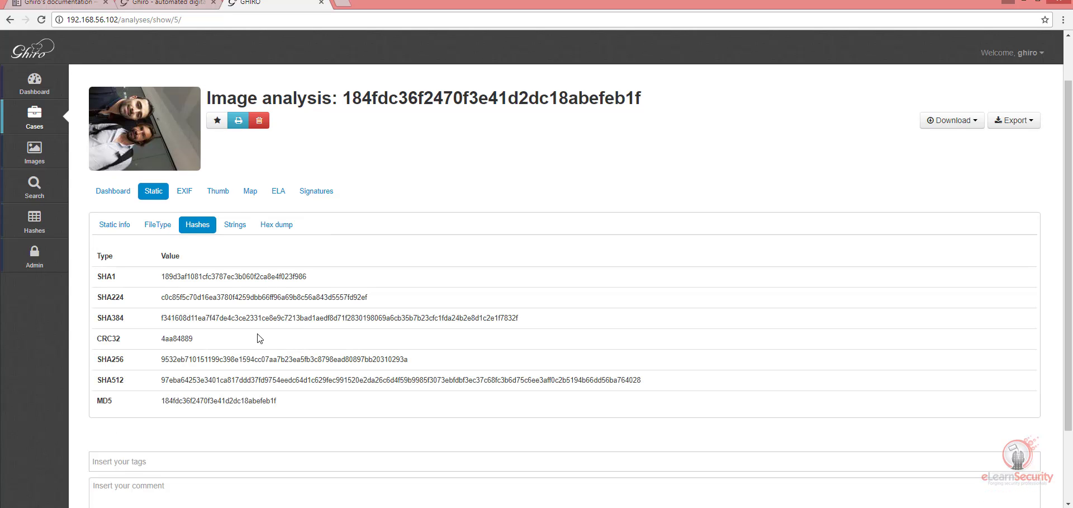
left_click(234, 228)
scroll(225, 297, "down", 3)
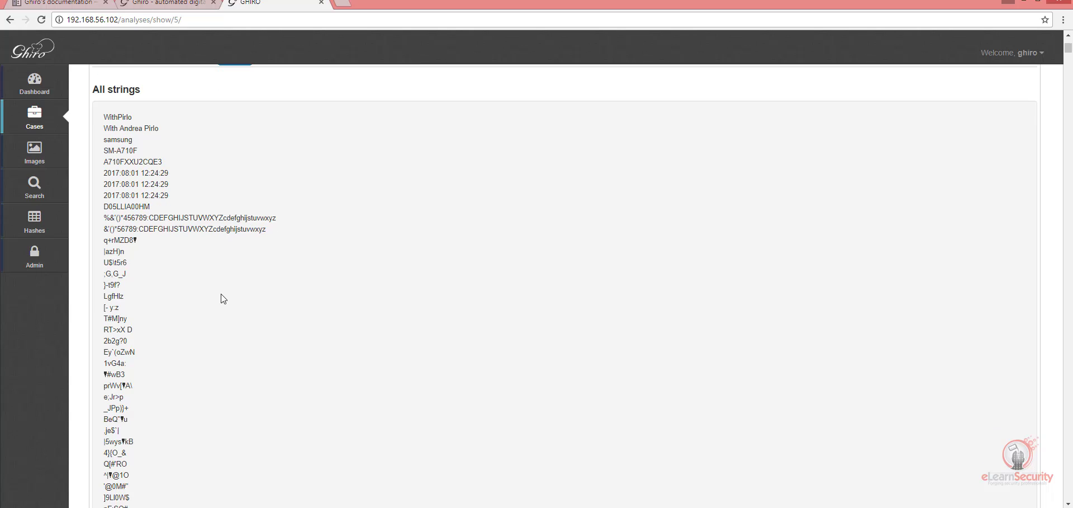
scroll(223, 298, "up", 4)
left_click(267, 282)
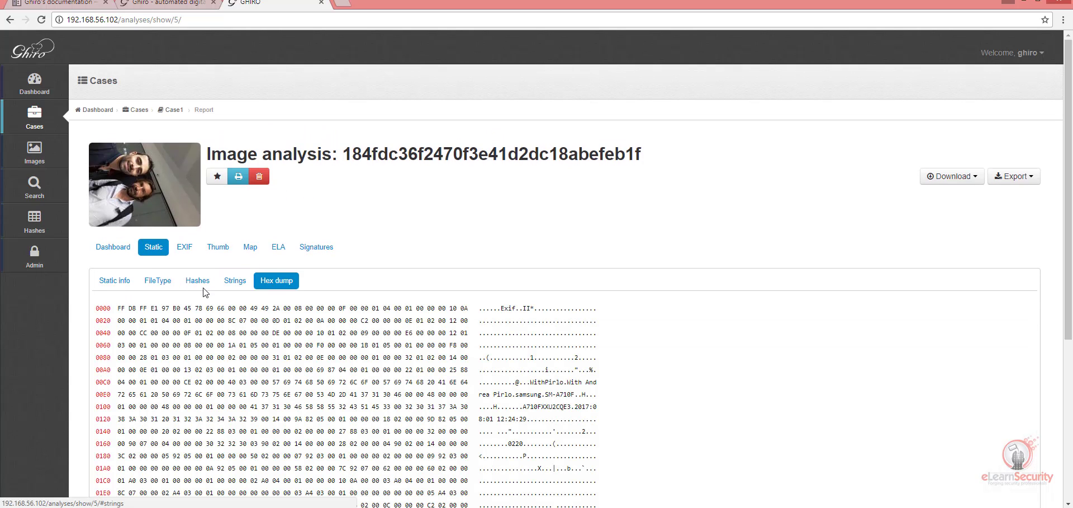
Examine the EXIF metadata of Photo05.jpg, from the photo and image segments through to the thumbnail and GPS info.
left_click(184, 246)
scroll(218, 290, "down", 2)
scroll(227, 276, "down", 2)
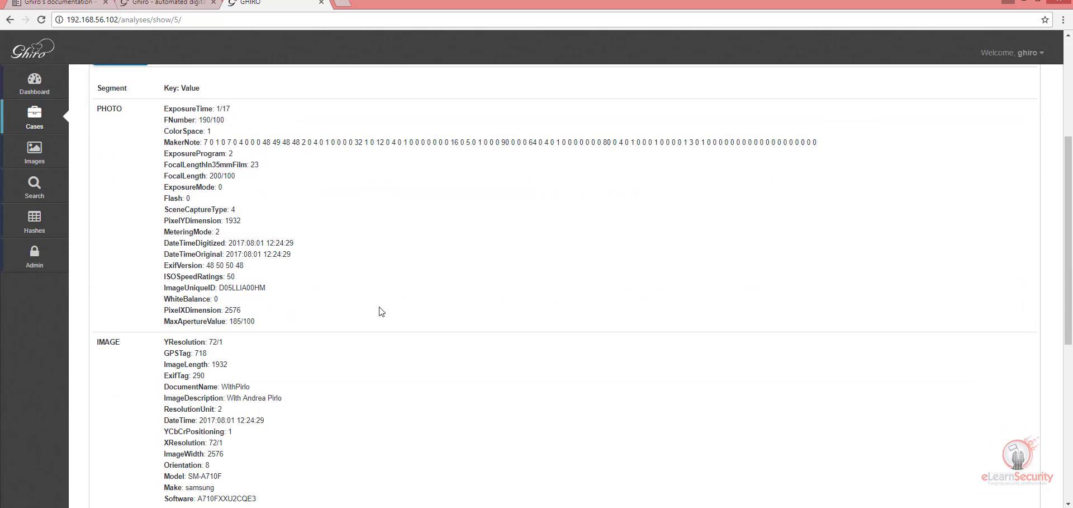
scroll(383, 313, "down", 3)
scroll(388, 314, "down", 2)
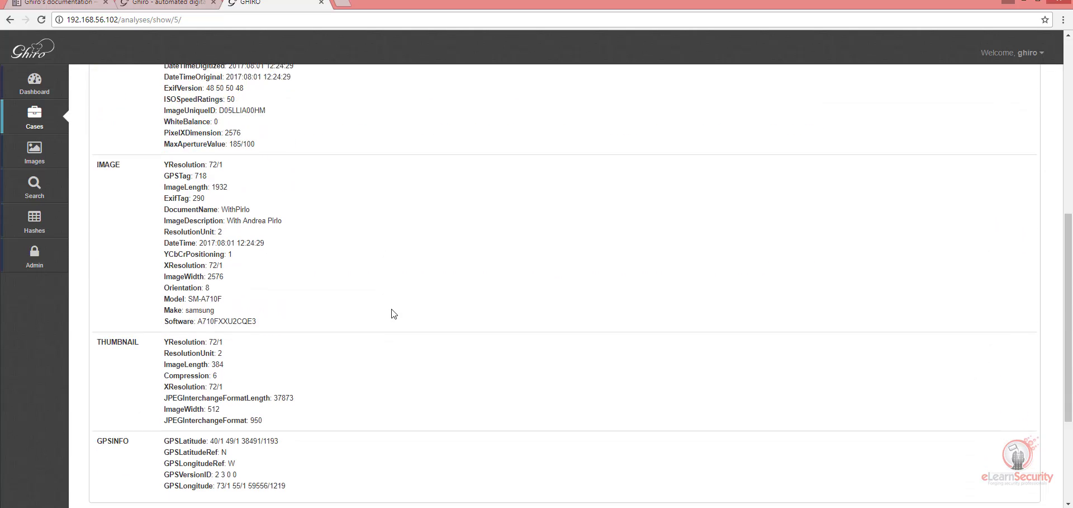
scroll(295, 391, "up", 8)
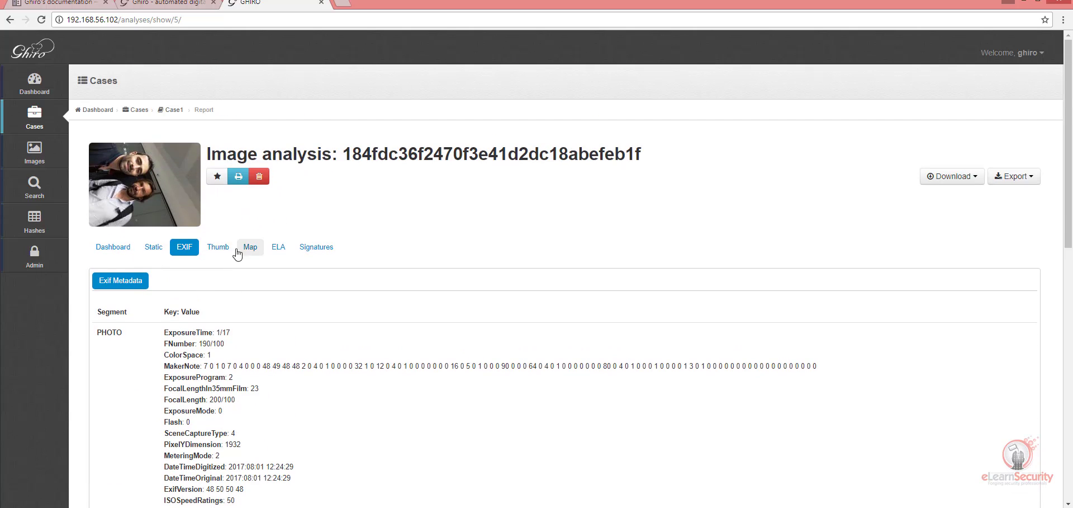
View the embedded thumbnail preview of Photo05.jpg at full size and close it.
left_click(221, 246)
left_click(163, 375)
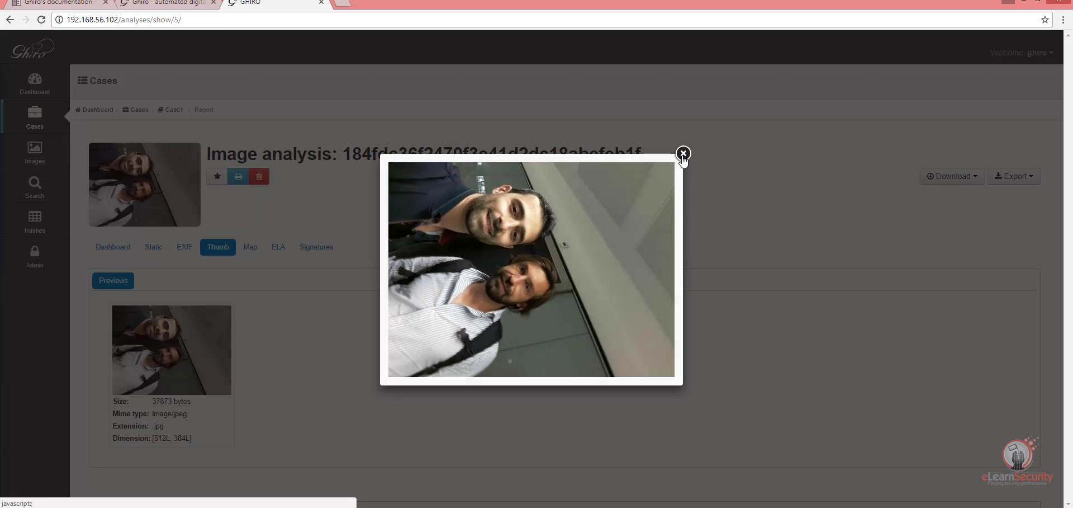
left_click(683, 153)
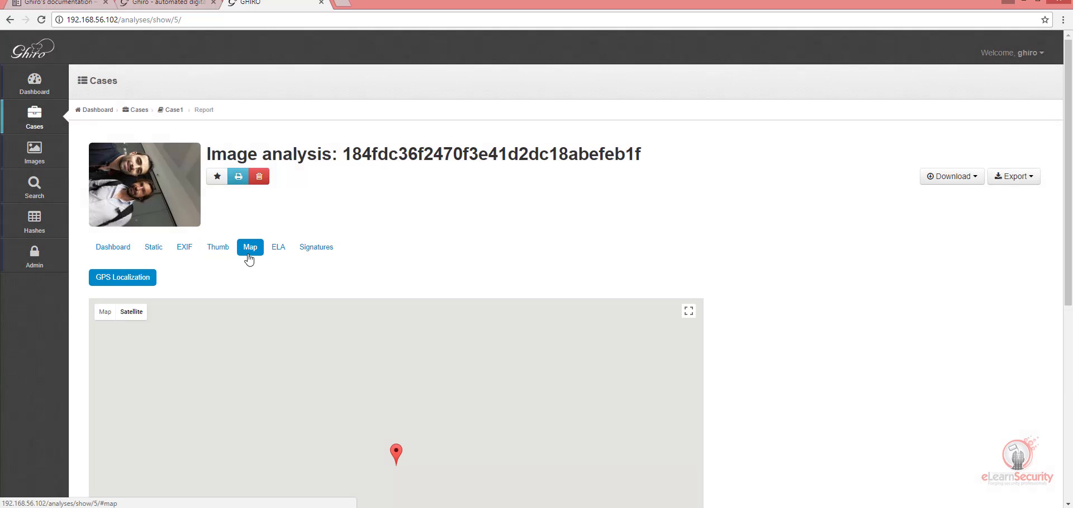
Inspect the GPS localization map of Photo05.jpg down to street level around the marker.
scroll(783, 202, "down", 3)
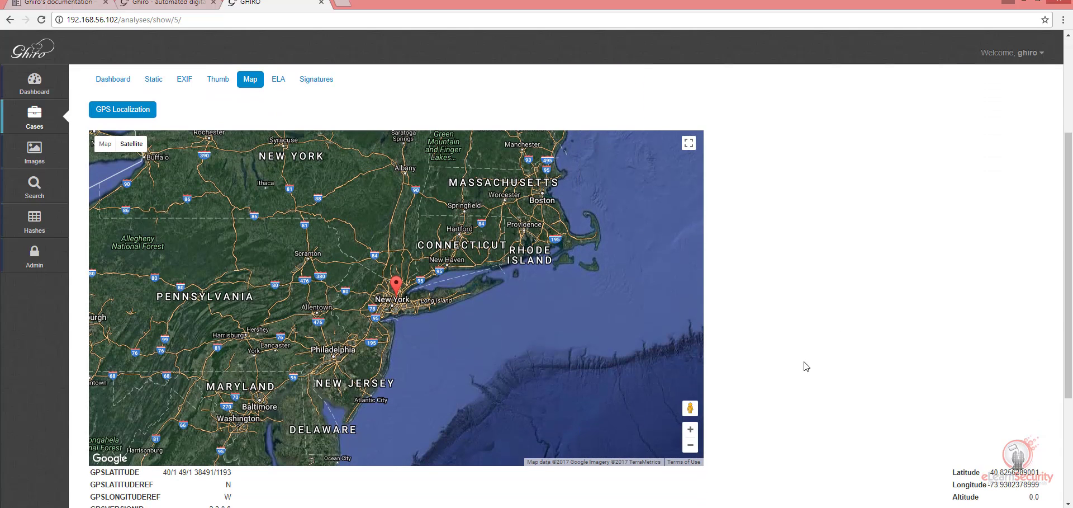
left_click(691, 432)
left_click(691, 432)
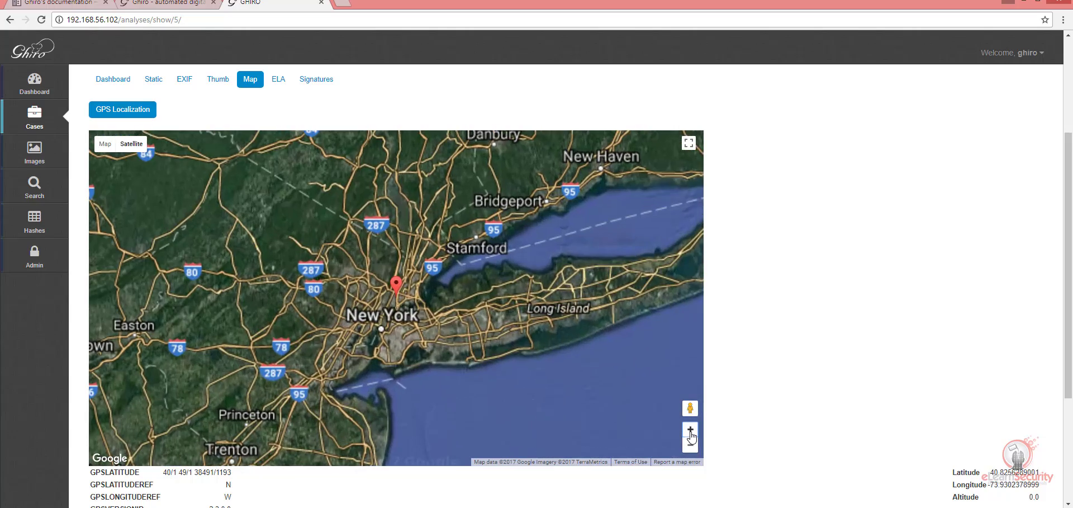
left_click(691, 431)
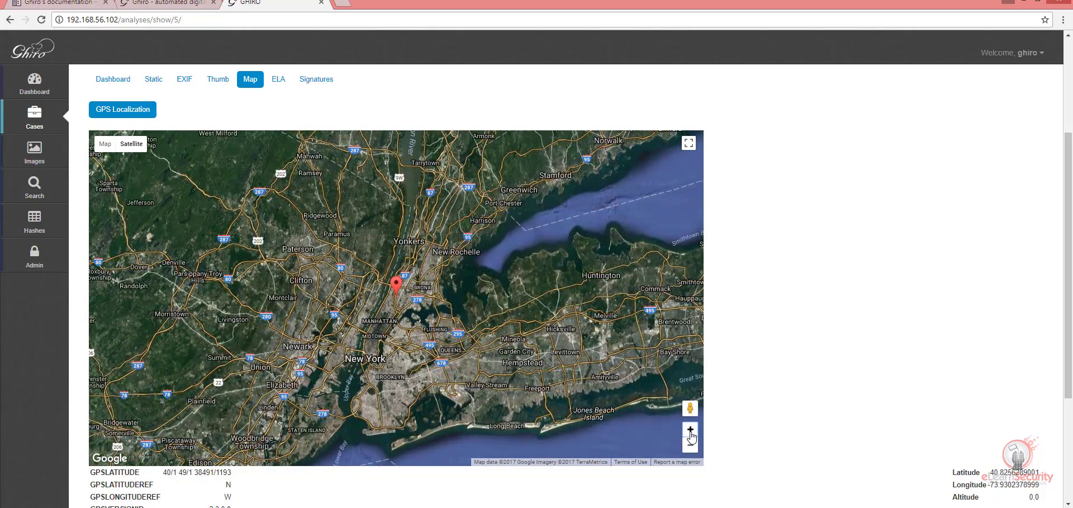
left_click(691, 431)
left_click(691, 432)
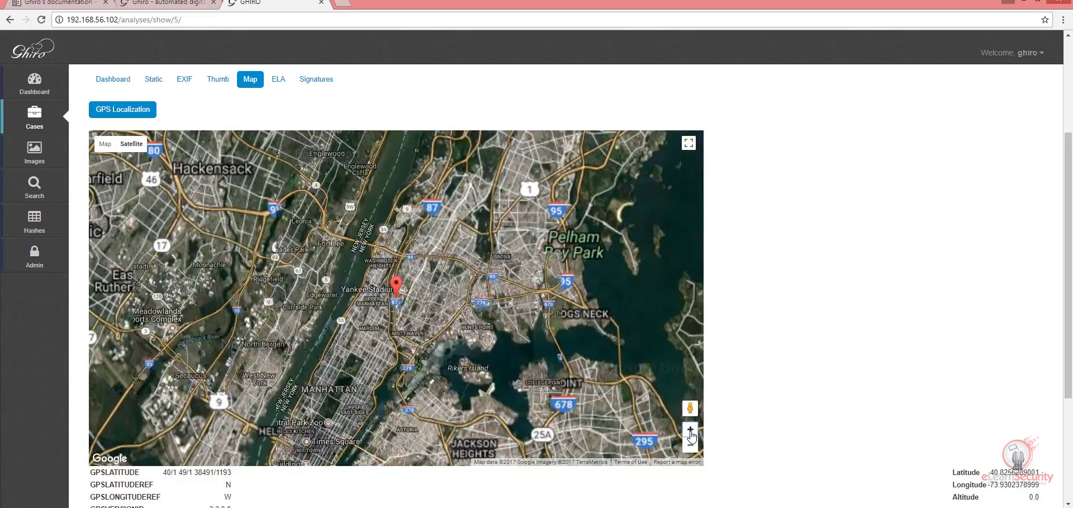
left_click(691, 431)
left_click(691, 431)
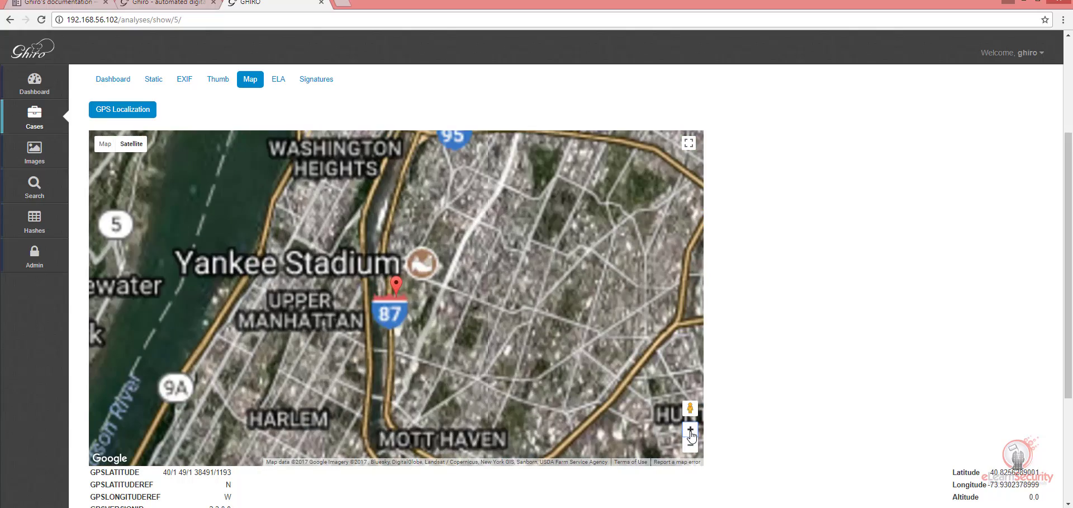
left_click(691, 431)
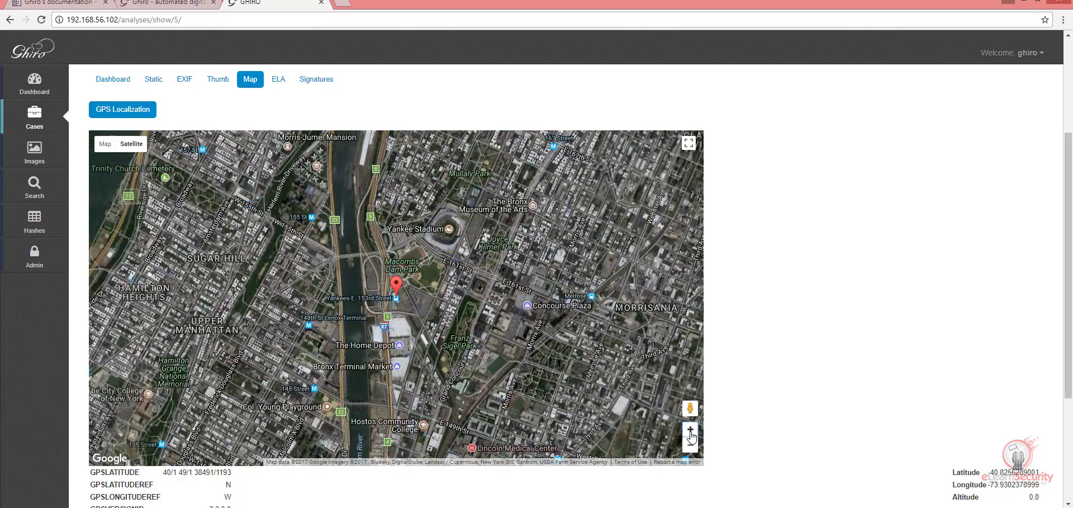
left_click(691, 432)
left_click(691, 431)
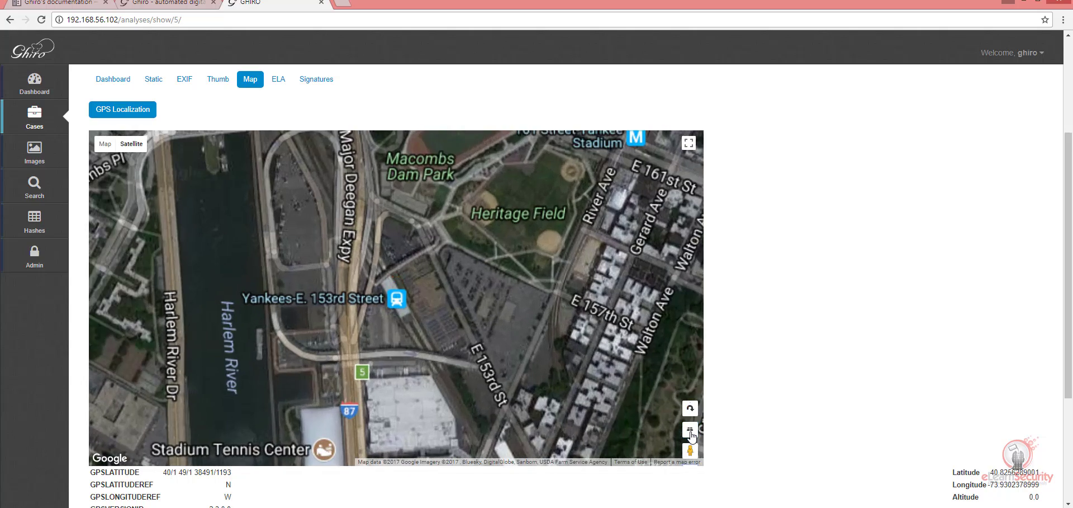
left_click(691, 431)
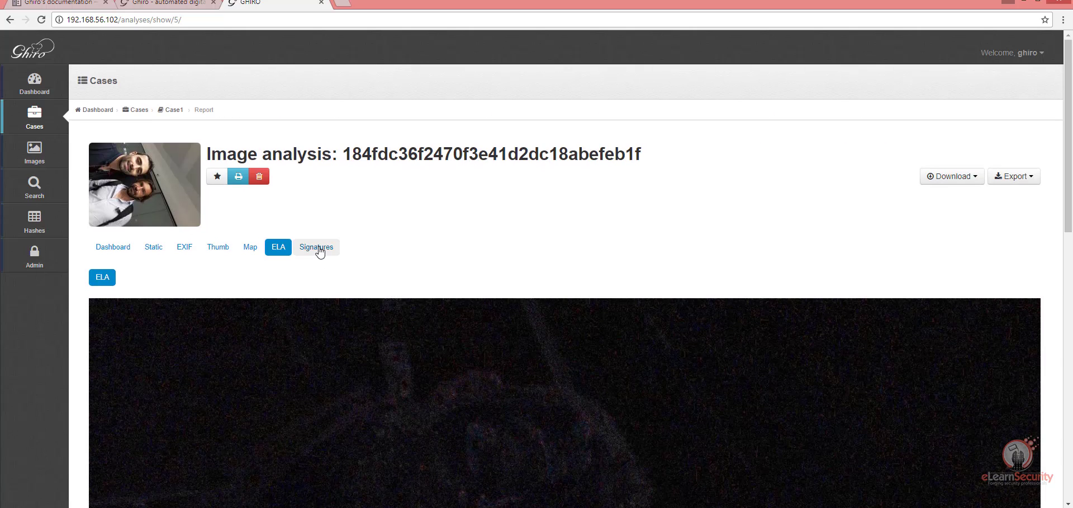
Review all signatures matched for Photo05.jpg and return to the Case1 overview.
left_click(317, 246)
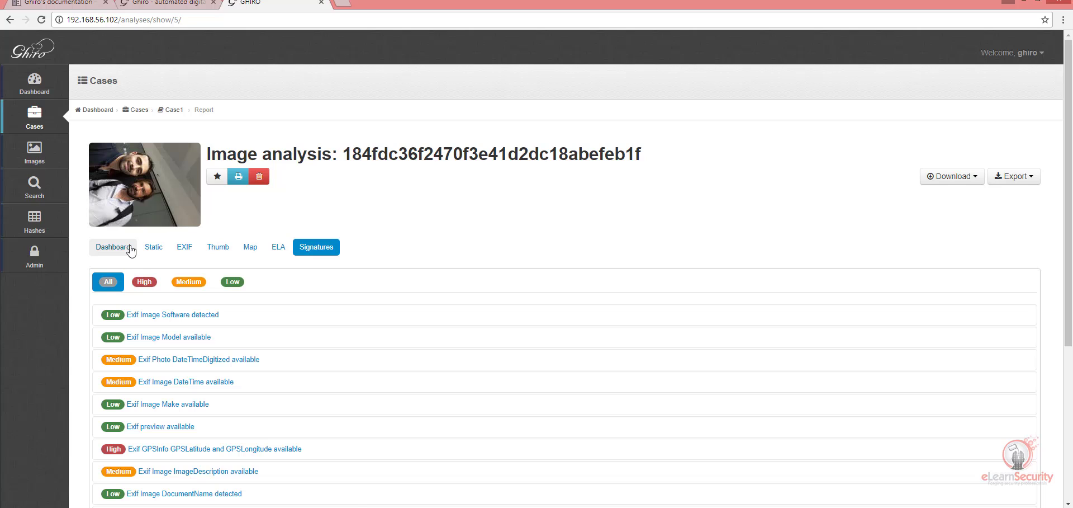
left_click(174, 110)
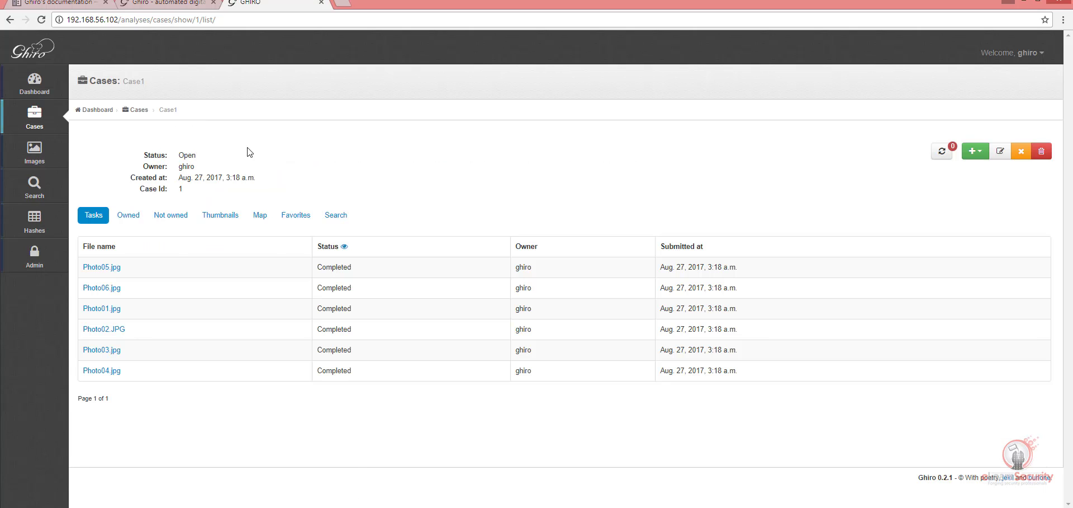
Browse Case1's not-owned images, thumbnails, map of all photo locations and favorites.
left_click(169, 215)
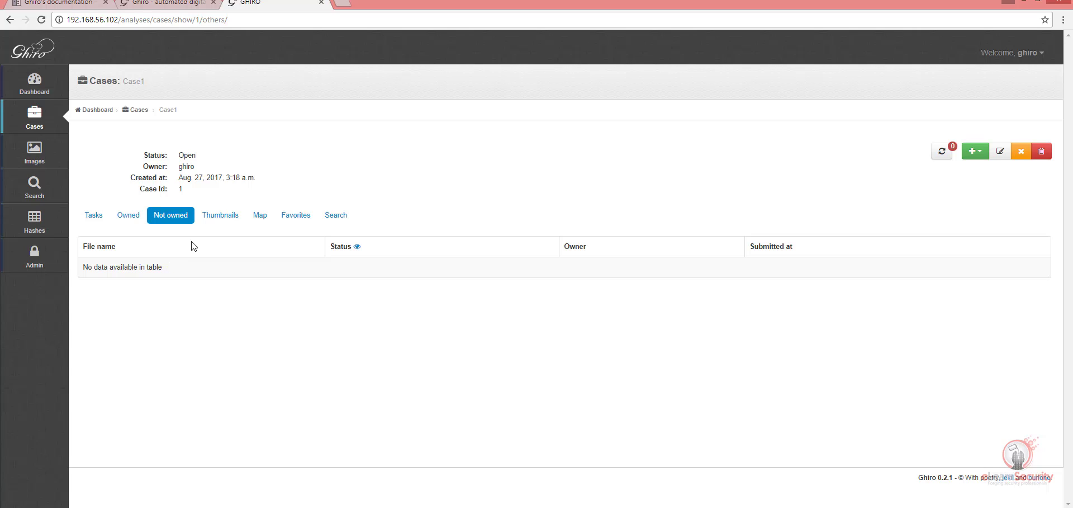
left_click(210, 222)
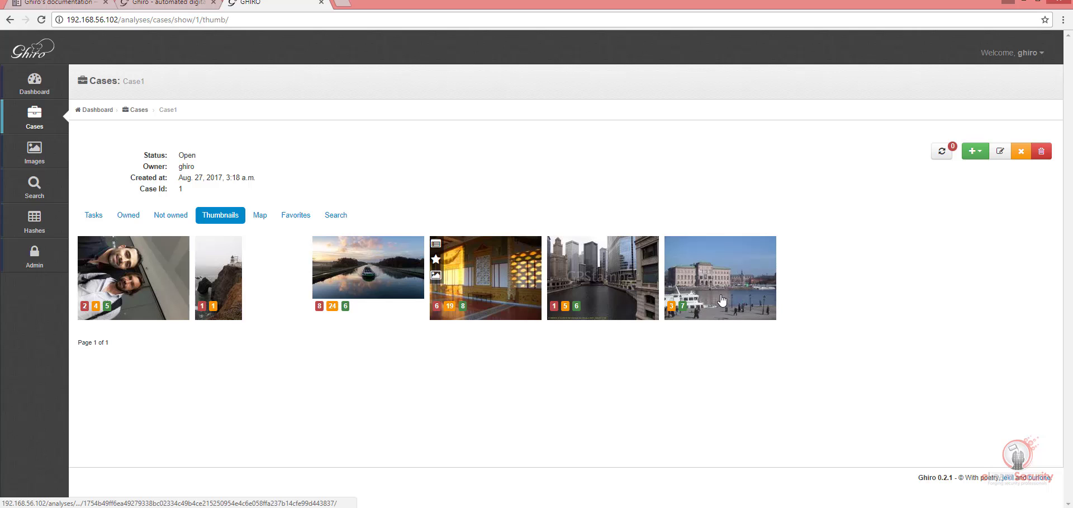
left_click(265, 219)
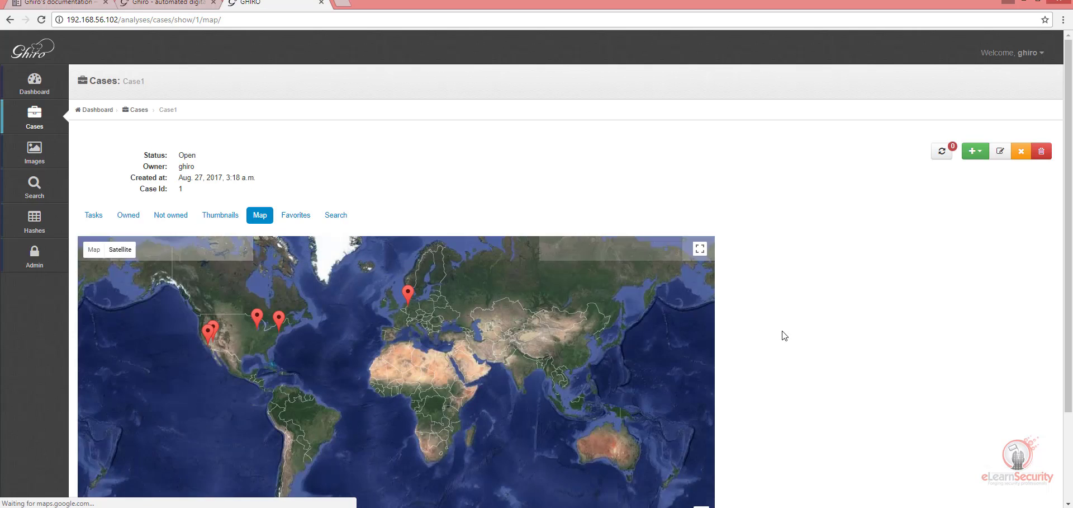
scroll(805, 334, "down", 2)
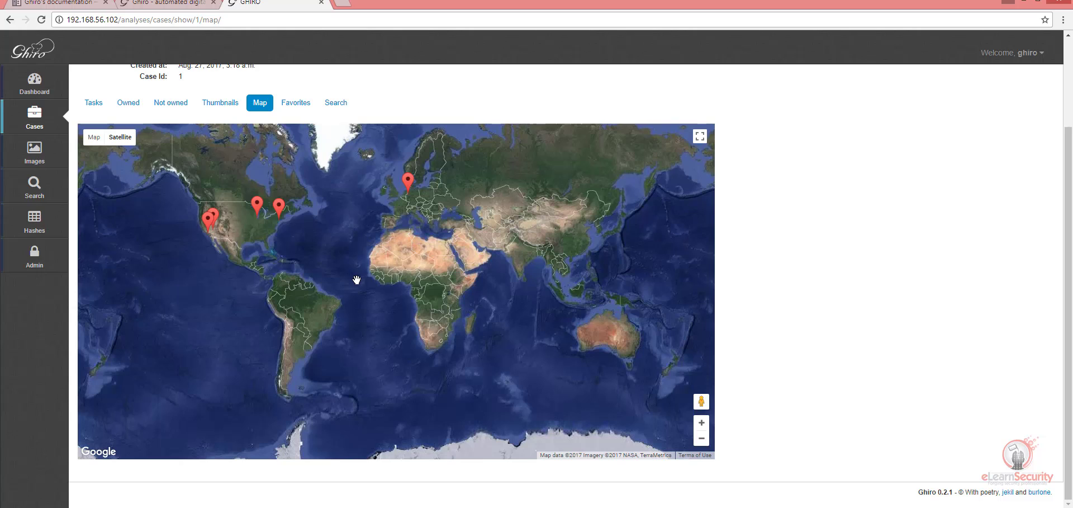
left_click(299, 104)
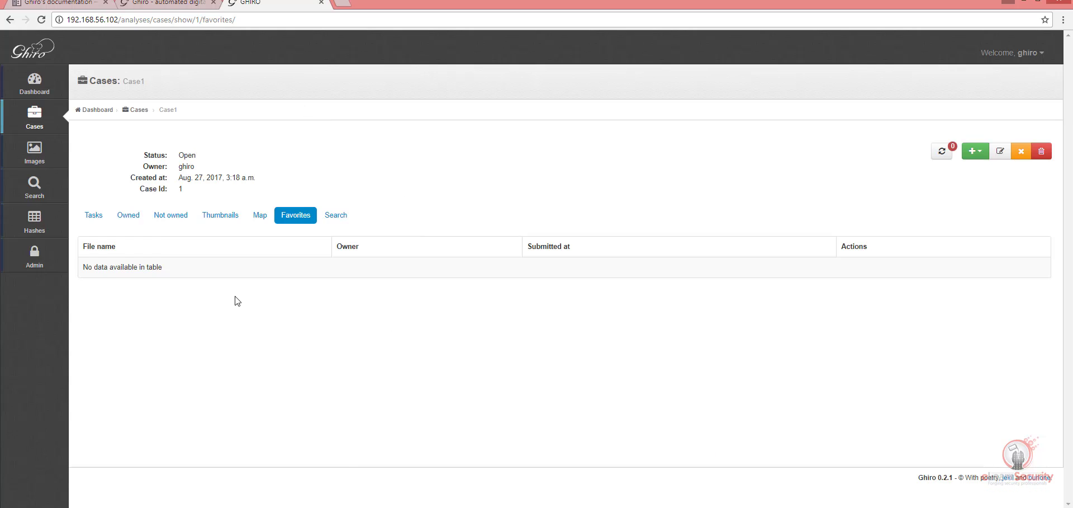
Examine the property search form of Case1 with its filename, filetype, hash, metadata and signature criteria.
left_click(336, 215)
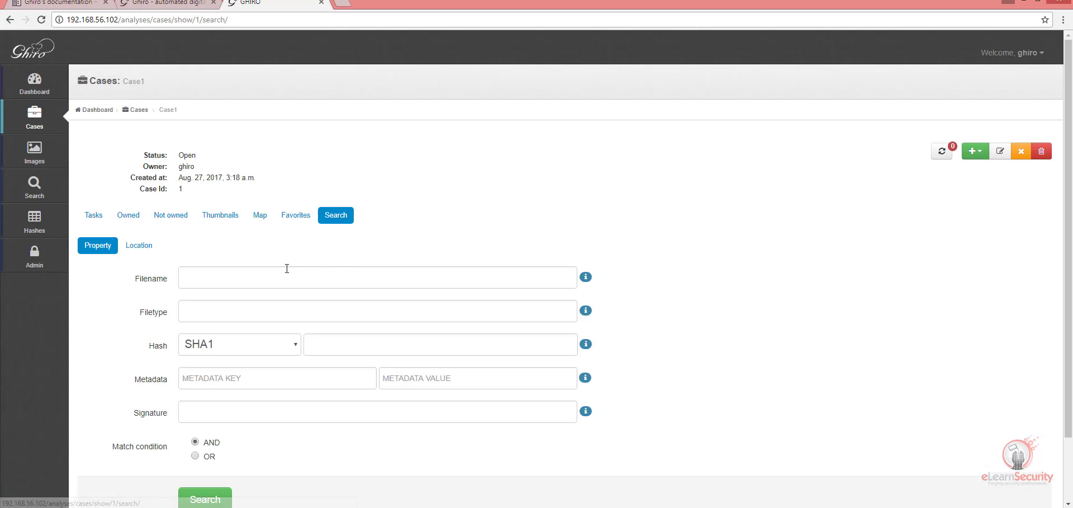
scroll(234, 265, "down", 2)
left_click(221, 203)
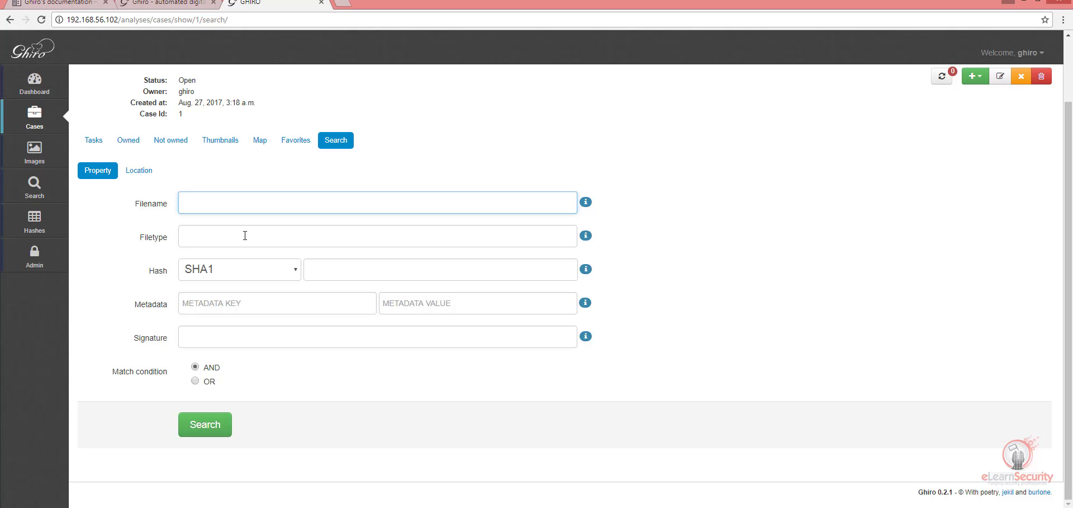
Open the analysis report for Photo02.JPG from Case1 and view its static information and file type.
left_click(93, 140)
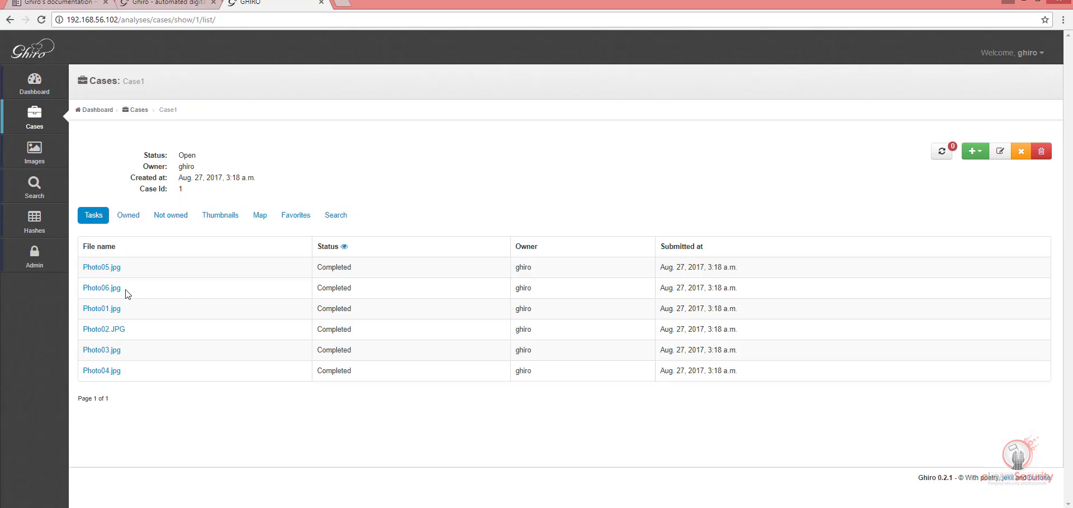
left_click(109, 331)
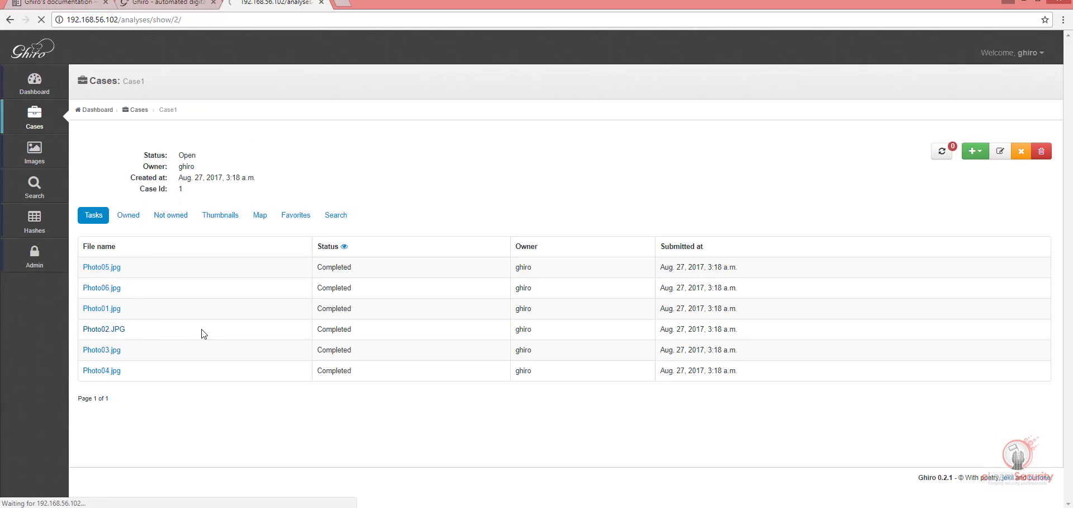
left_click(153, 247)
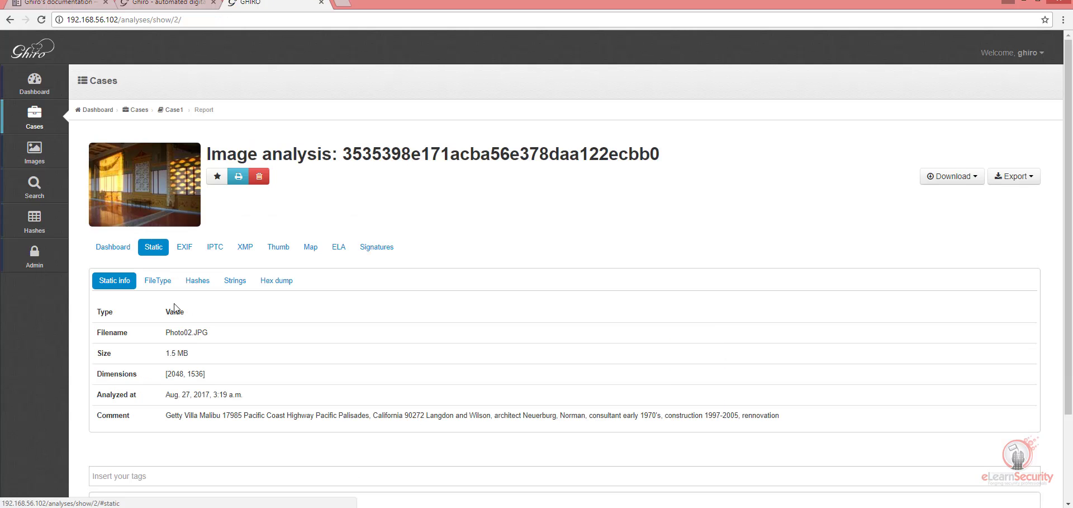
left_click(159, 284)
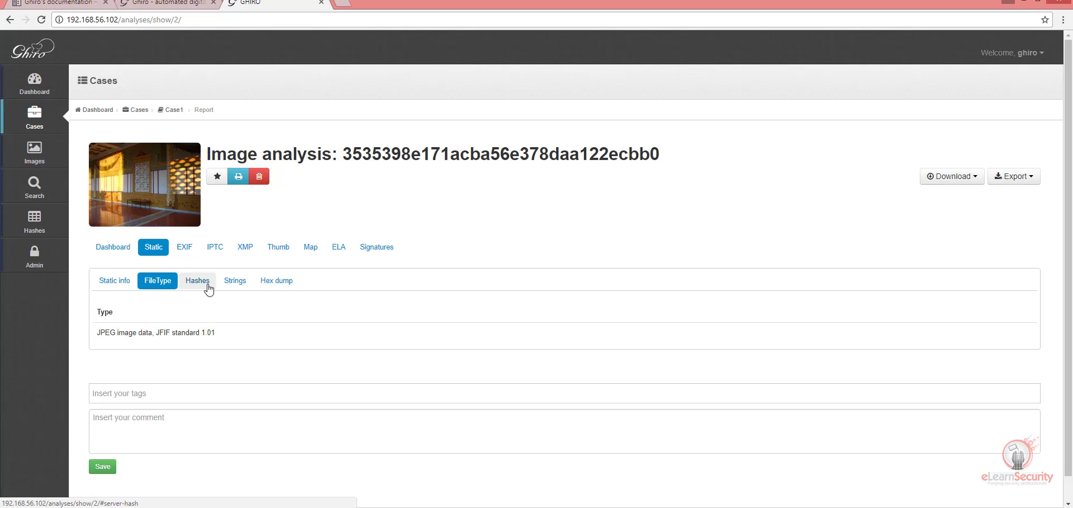
Copy the MD5 hash value of Photo02.JPG from its static hashes.
left_click(198, 280)
scroll(208, 288, "down", 2)
double_click(205, 344)
right_click(204, 342)
left_click(220, 351)
scroll(219, 352, "up", 2)
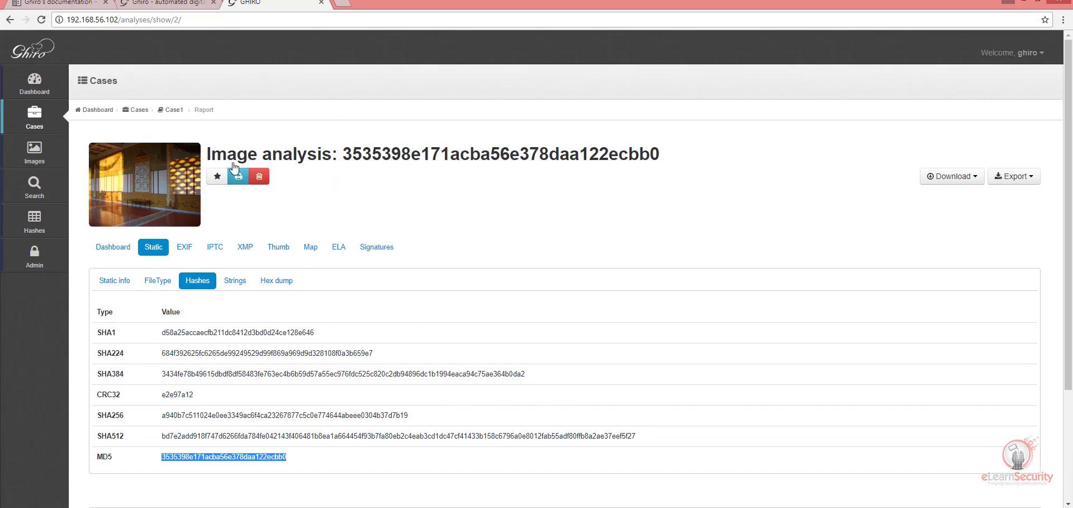
Search Case1's images by property for the copied MD5 hash 3535398e171acba56e378daa122ecbb0, with the match condition AND.
left_click(171, 111)
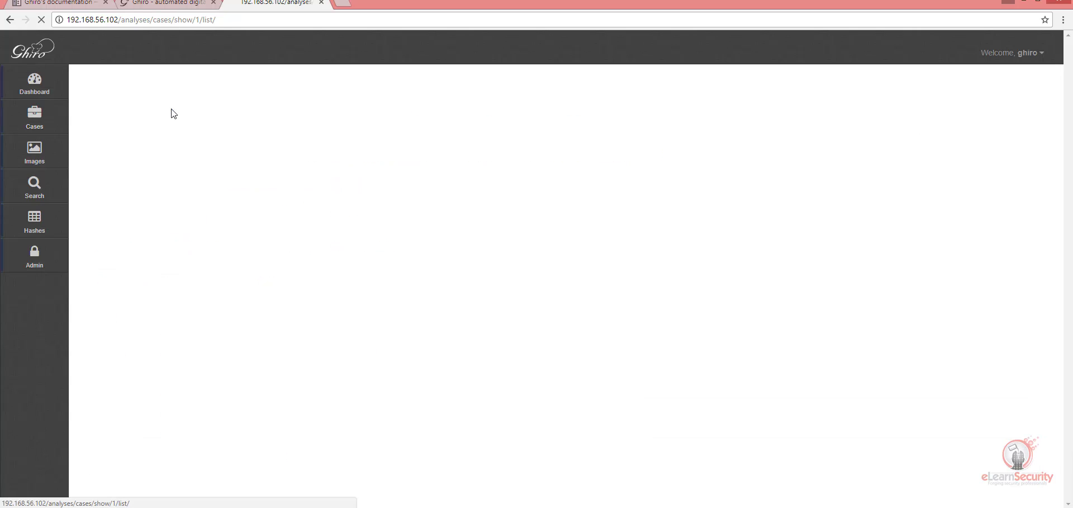
left_click(336, 216)
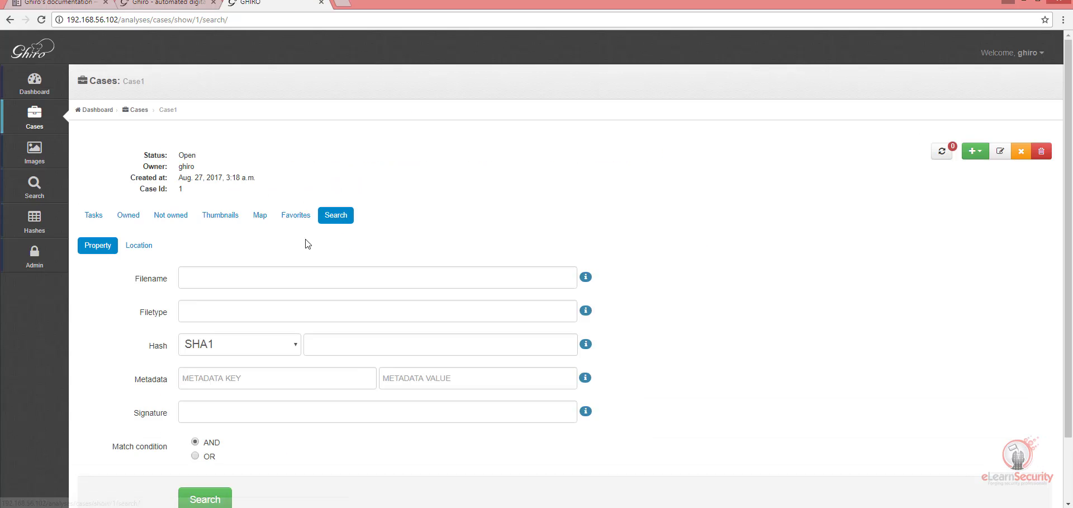
scroll(258, 225, "down", 2)
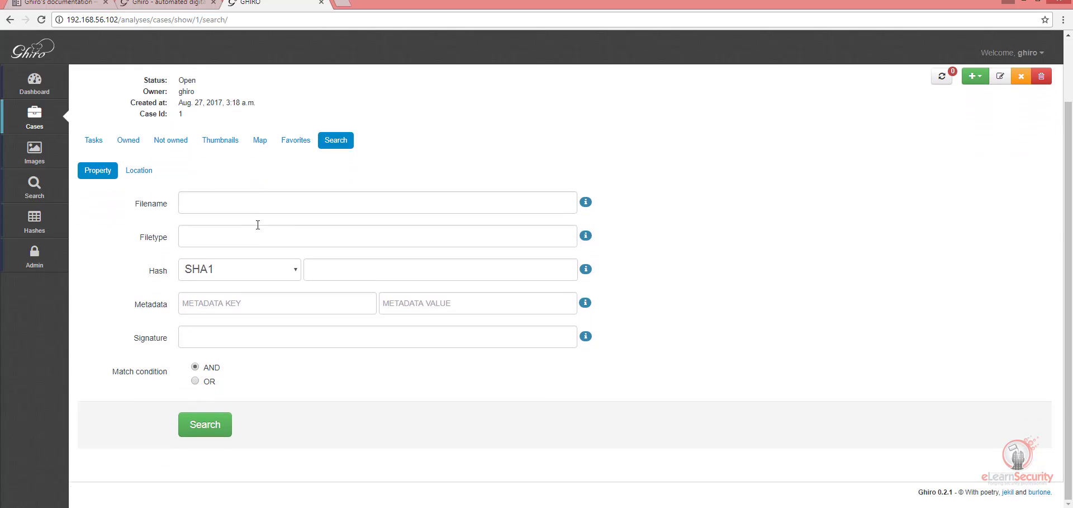
left_click(217, 271)
left_click(205, 372)
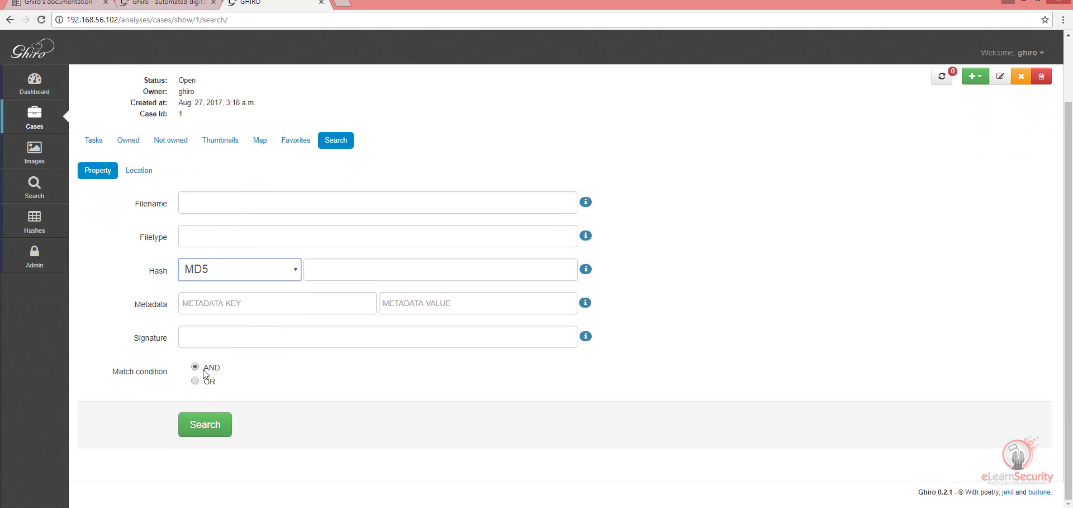
left_click(351, 273)
right_click(351, 273)
left_click(380, 337)
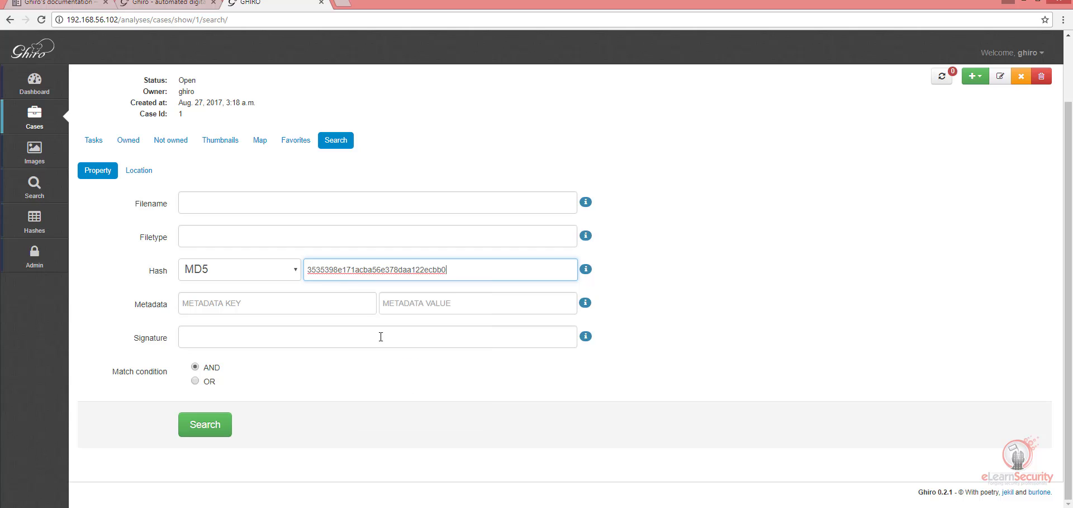
left_click(203, 430)
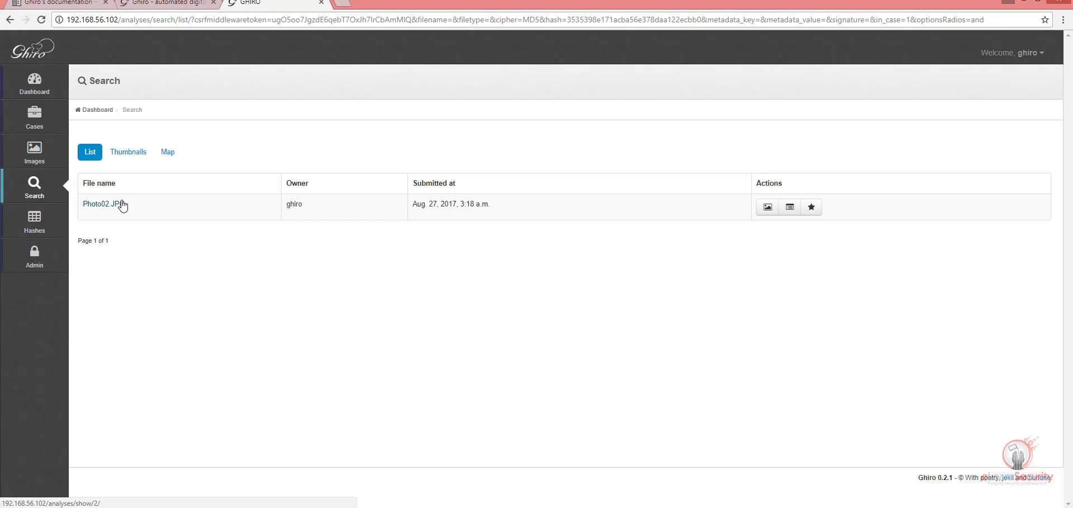
View the hash search results as thumbnails and on the map.
left_click(140, 152)
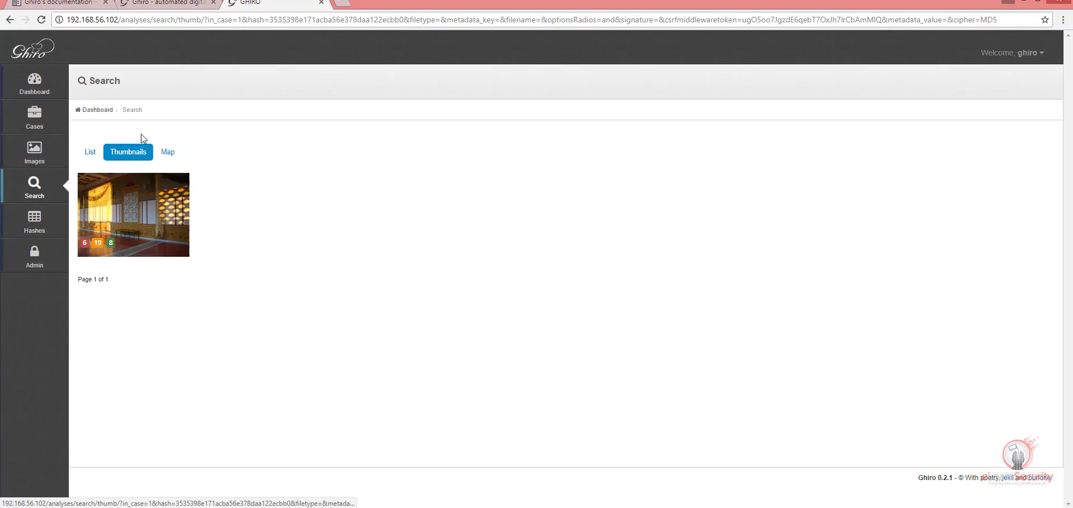
left_click(168, 153)
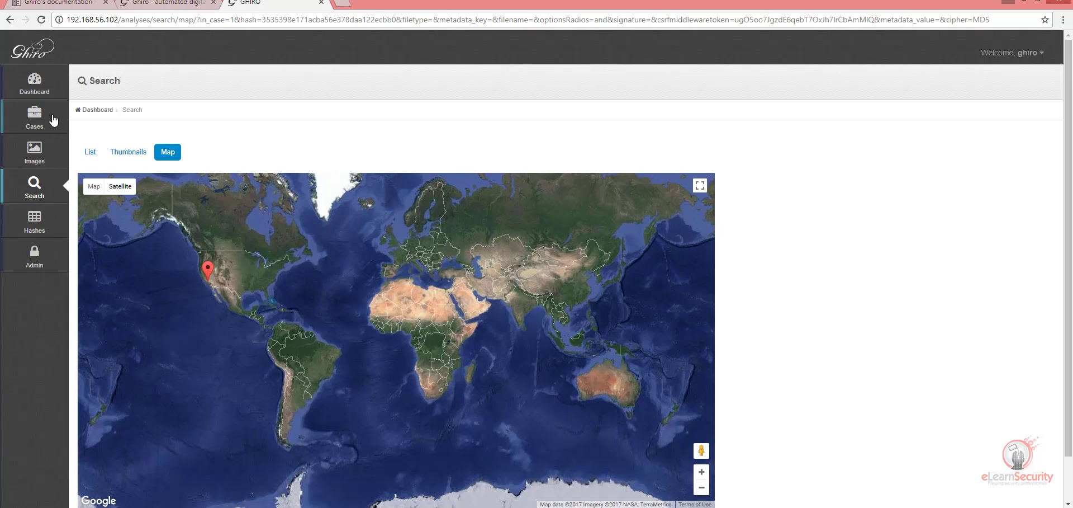
Review the dashboard's overview of users, cases, recently completed analyses and the 30-day processing trend.
left_click(55, 93)
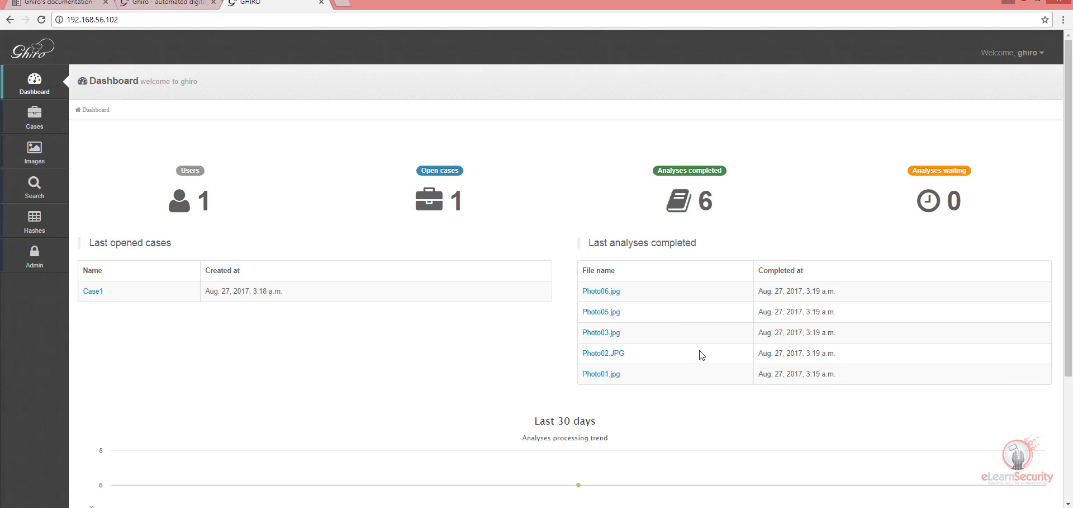
scroll(687, 341, "down", 3)
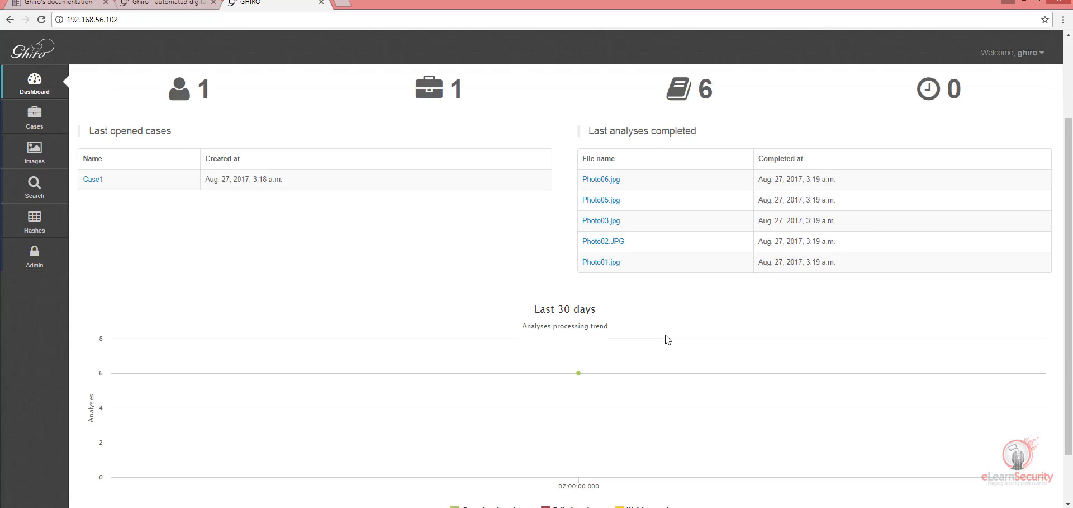
scroll(675, 343, "up", 3)
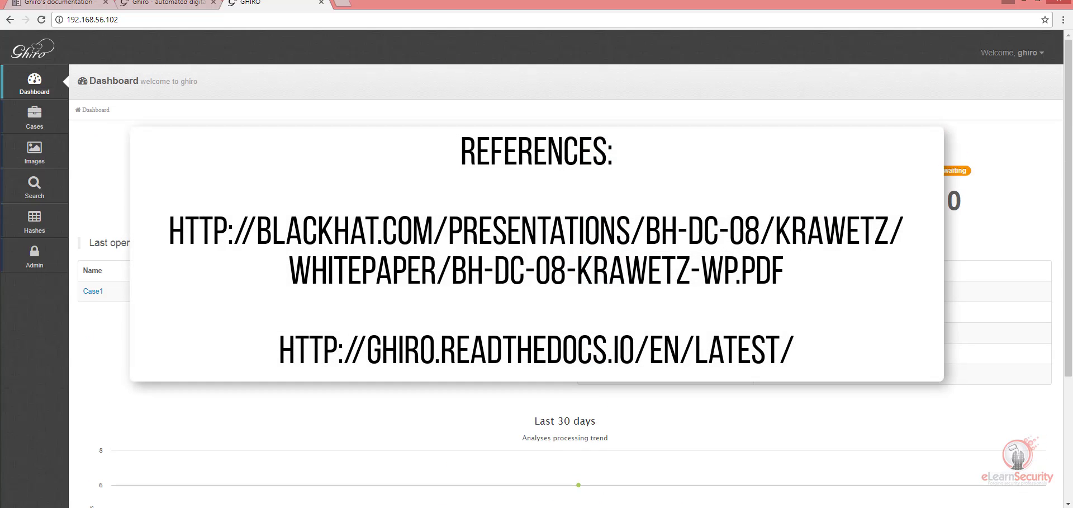